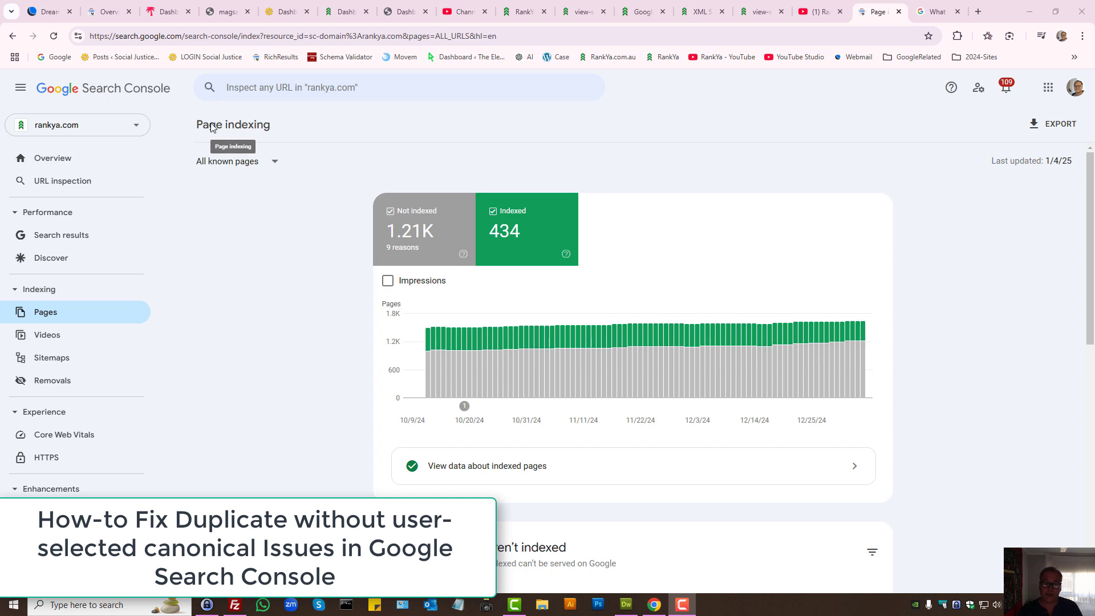
Step: Open the 'Duplicate without user-selected canonical' reason under 'Why pages aren't indexed' and highlight 'canonical' in its title
scroll(336, 342, "down", 7)
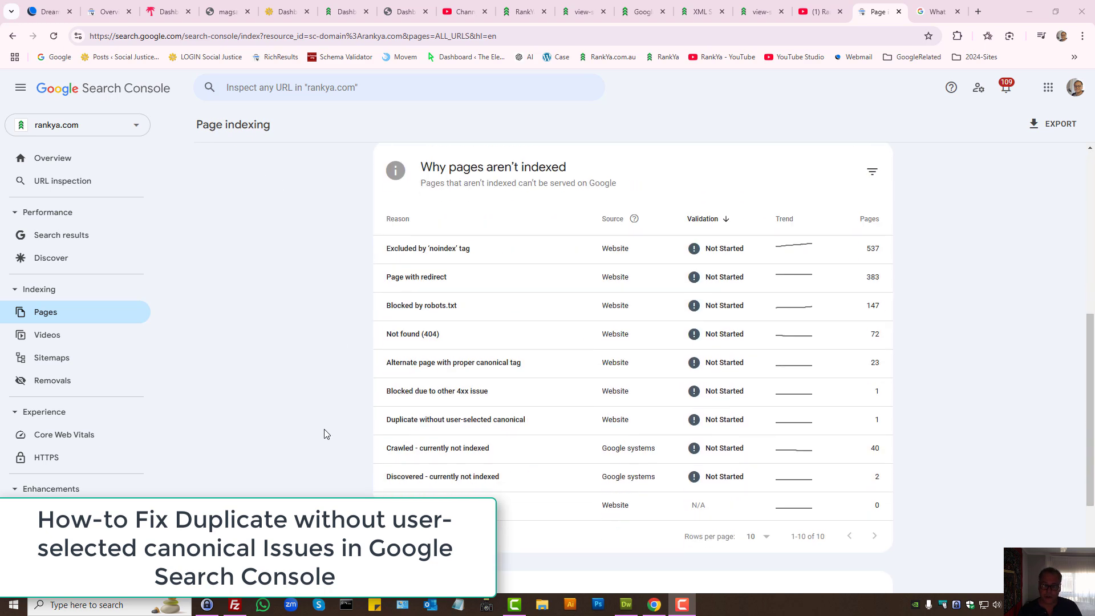
left_click_drag(383, 424, 539, 428)
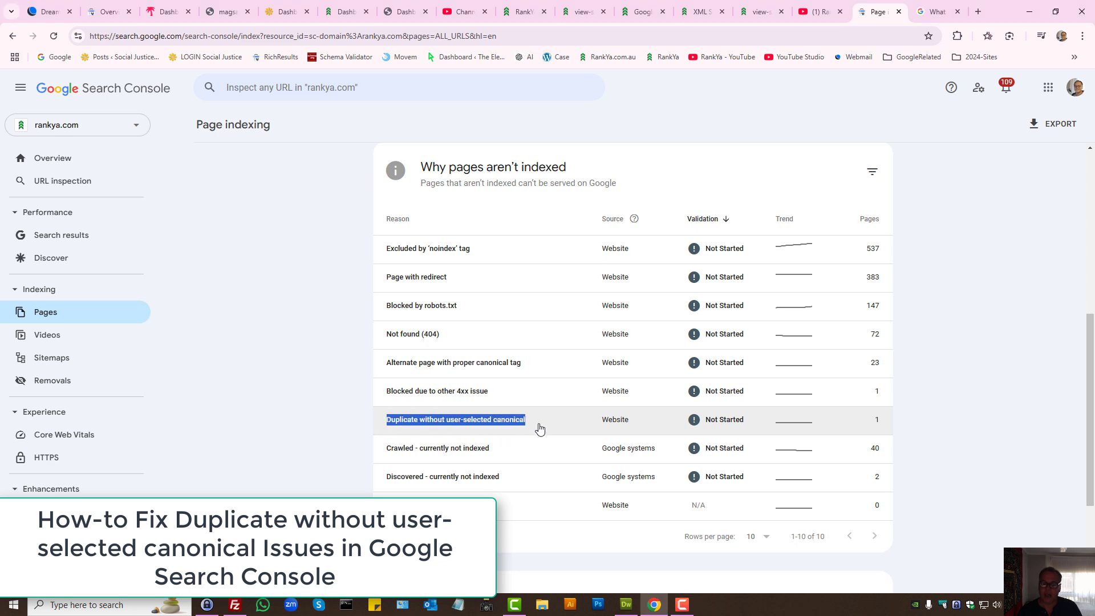
left_click(502, 425)
left_click(455, 429)
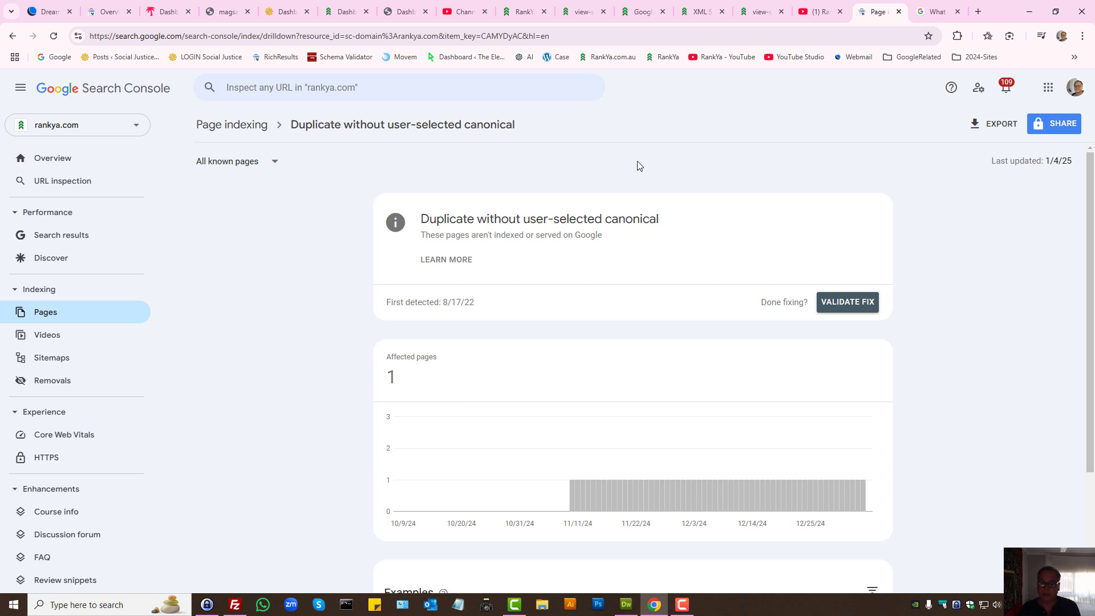
double_click(630, 217)
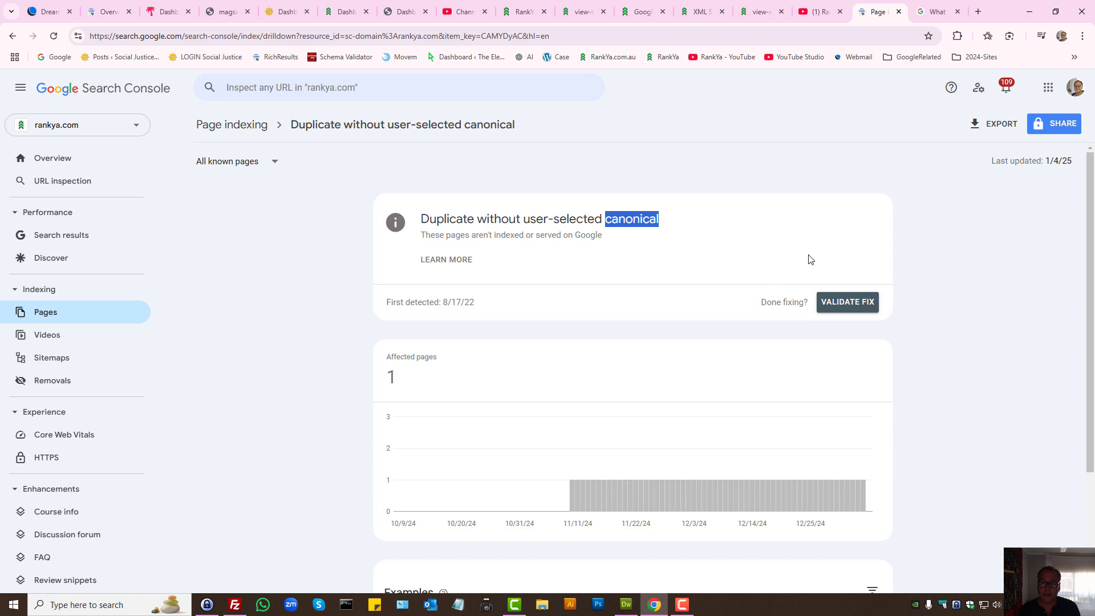
left_click(937, 12)
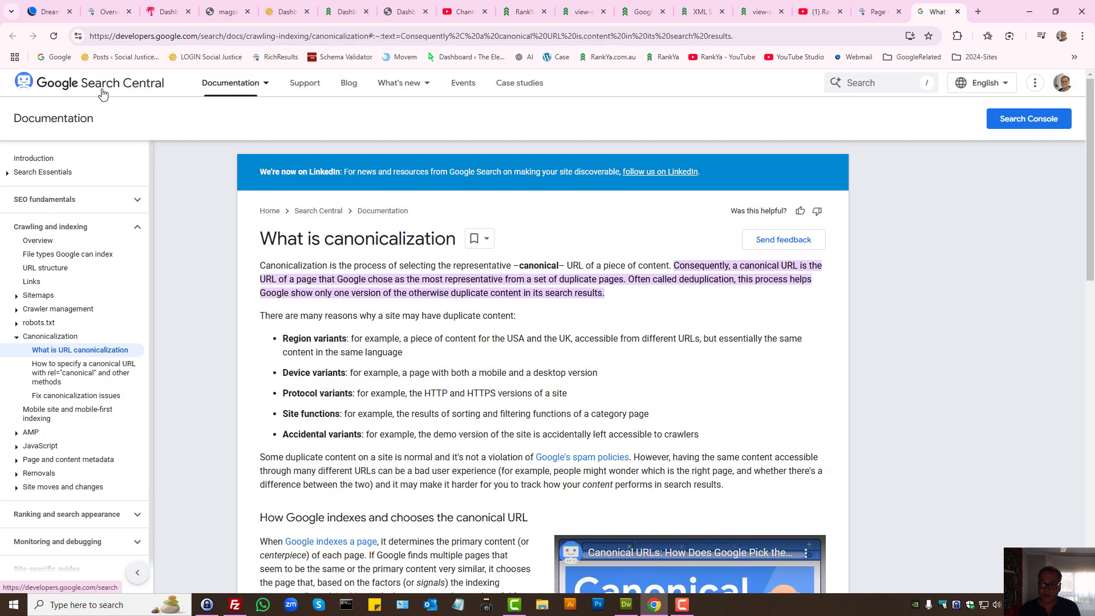
Step: Highlight the 'What is canonicalization' heading, then show the rankya.com homepage tab
left_click_drag(273, 235, 455, 240)
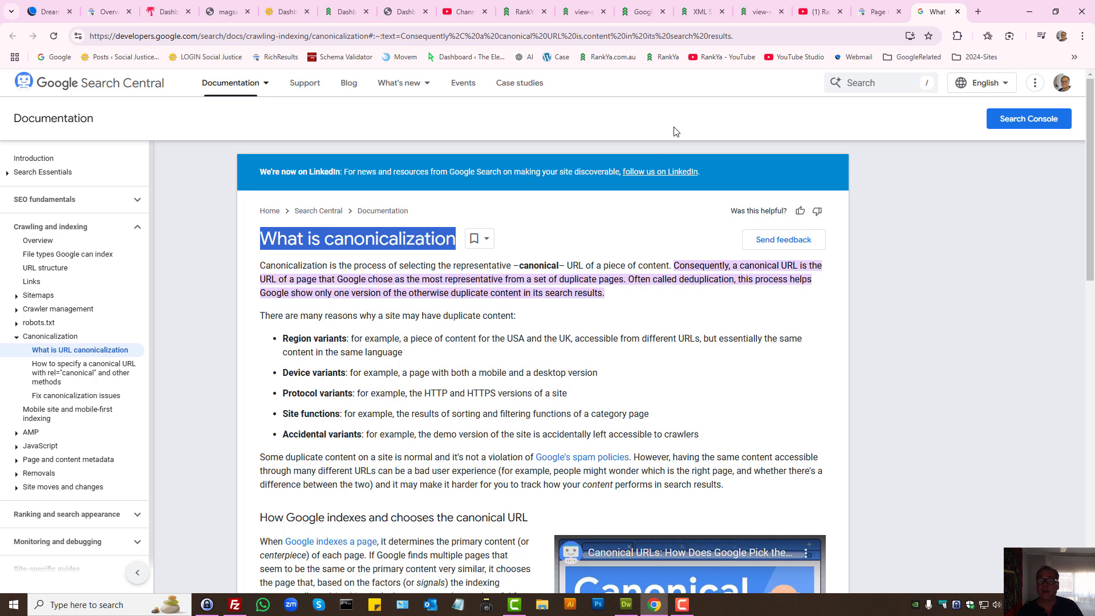
left_click(525, 12)
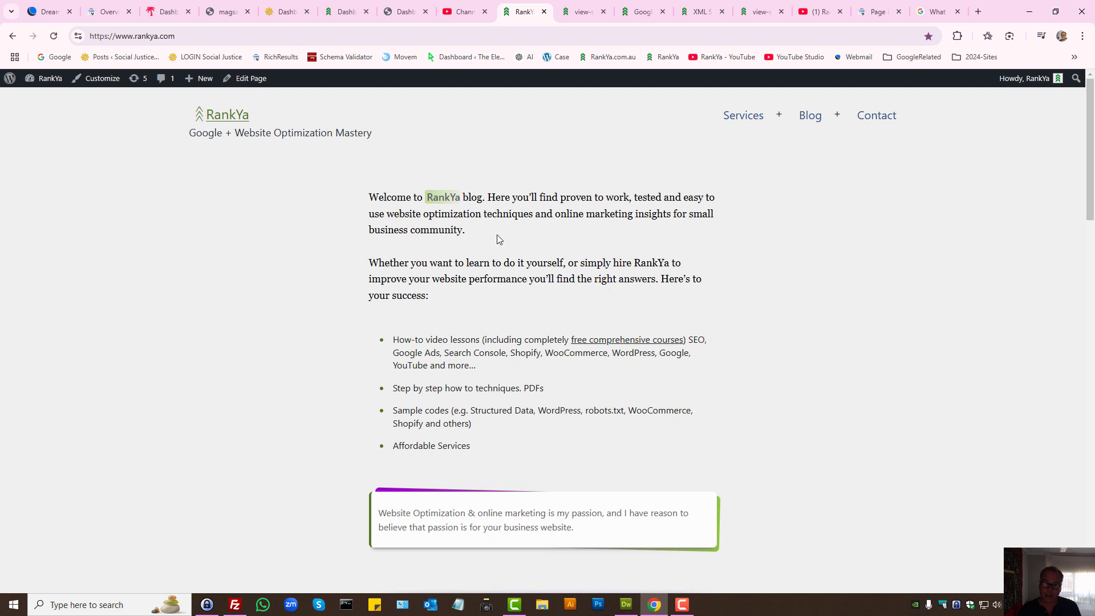
Step: View the rankya.com homepage source and highlight its rel canonical link on line 14
key("ctrl+u")
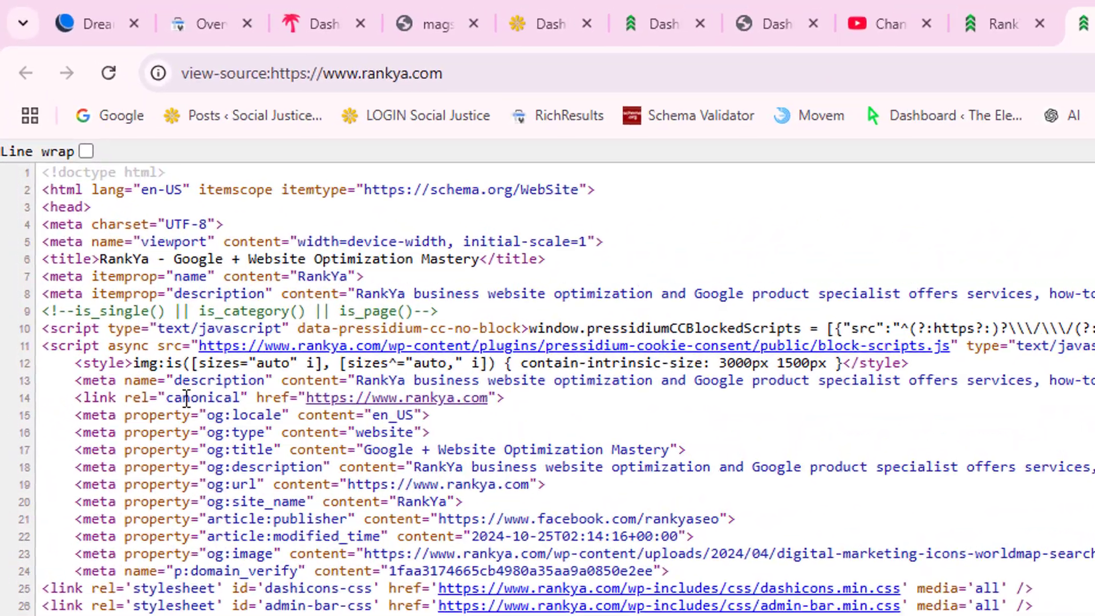
triple_click(92, 196)
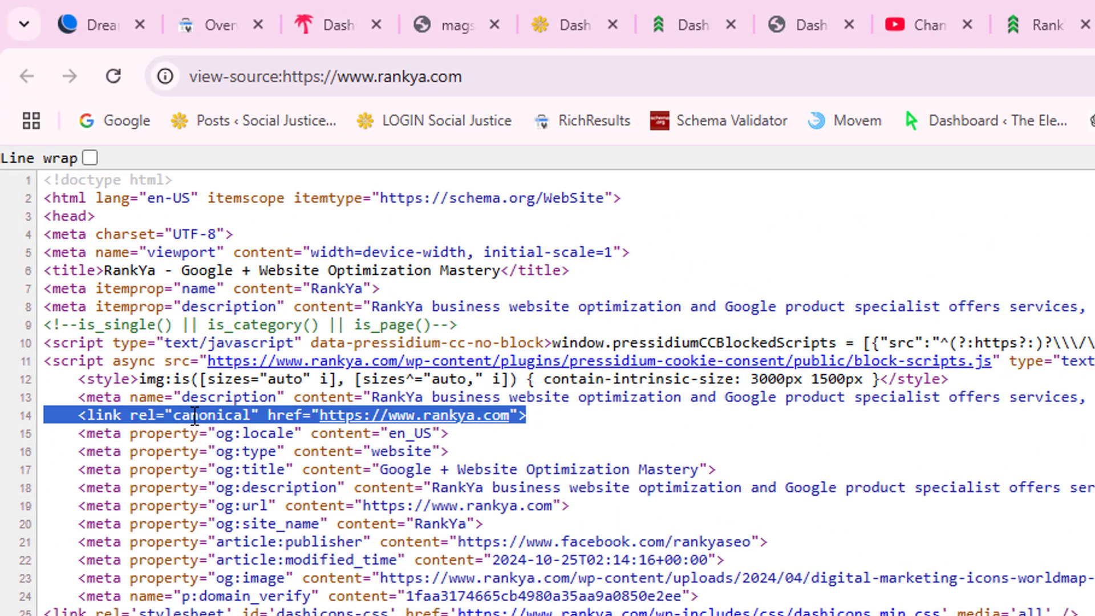
left_click_drag(78, 415, 562, 428)
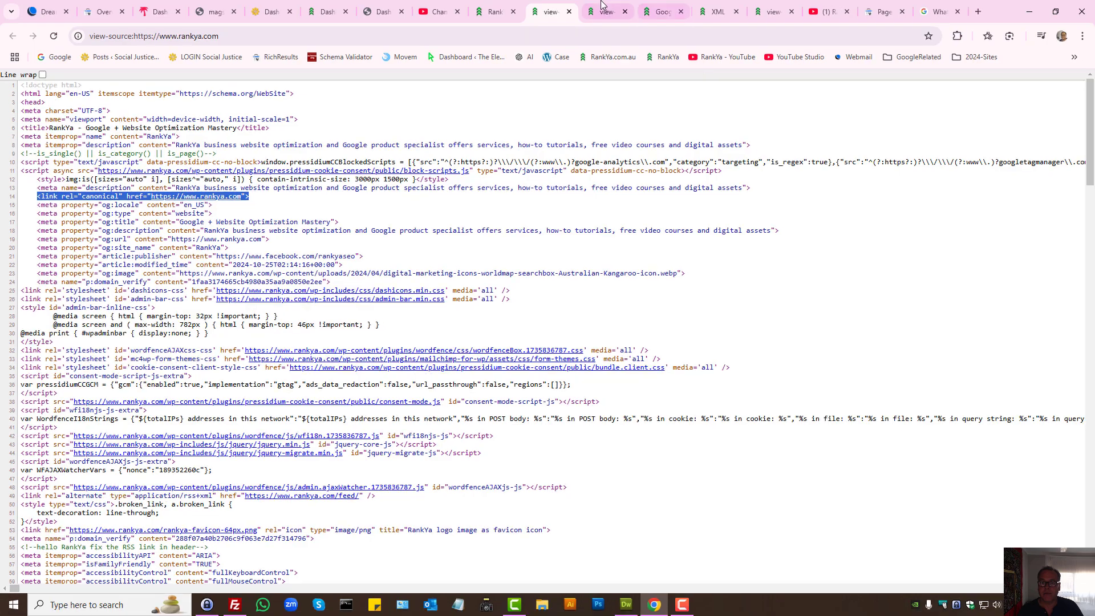
Step: Select the INP article source's canonical link line, then go back to the duplicate report
left_click(772, 12)
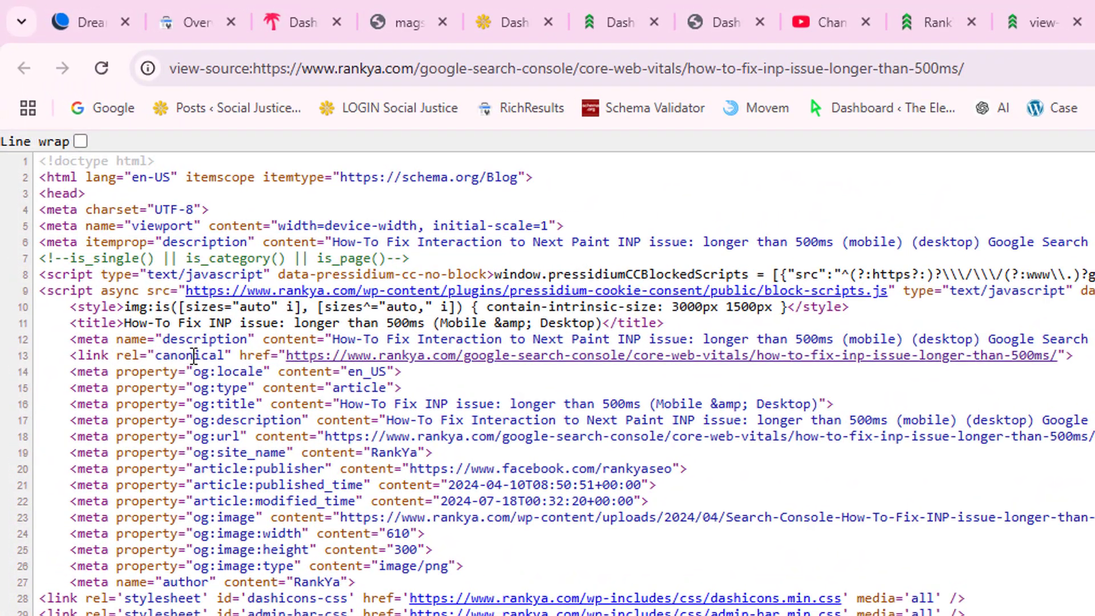
triple_click(103, 188)
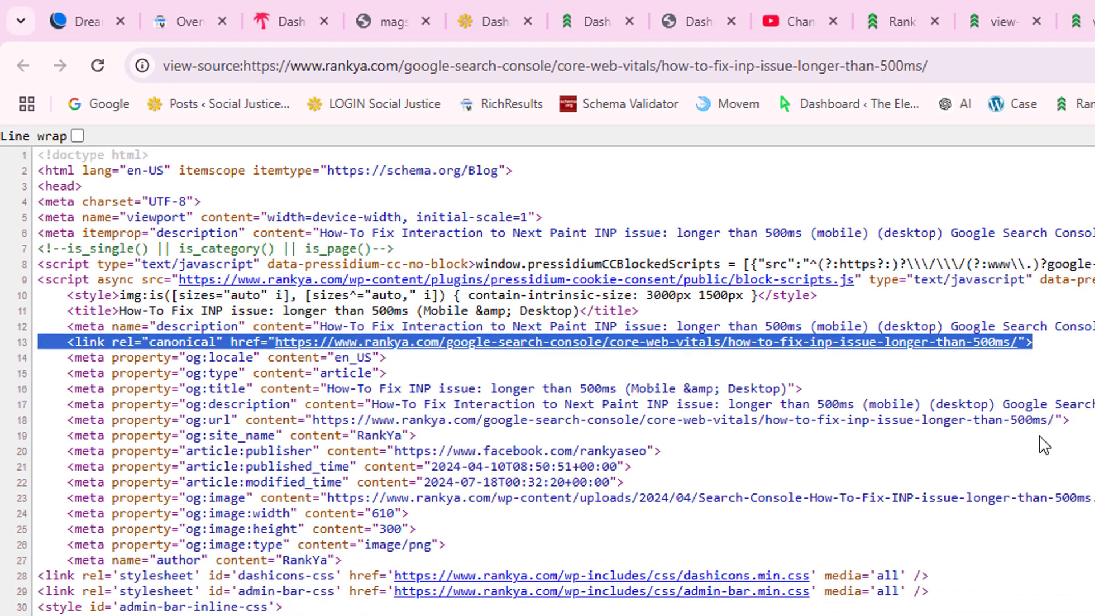
left_click(1038, 274)
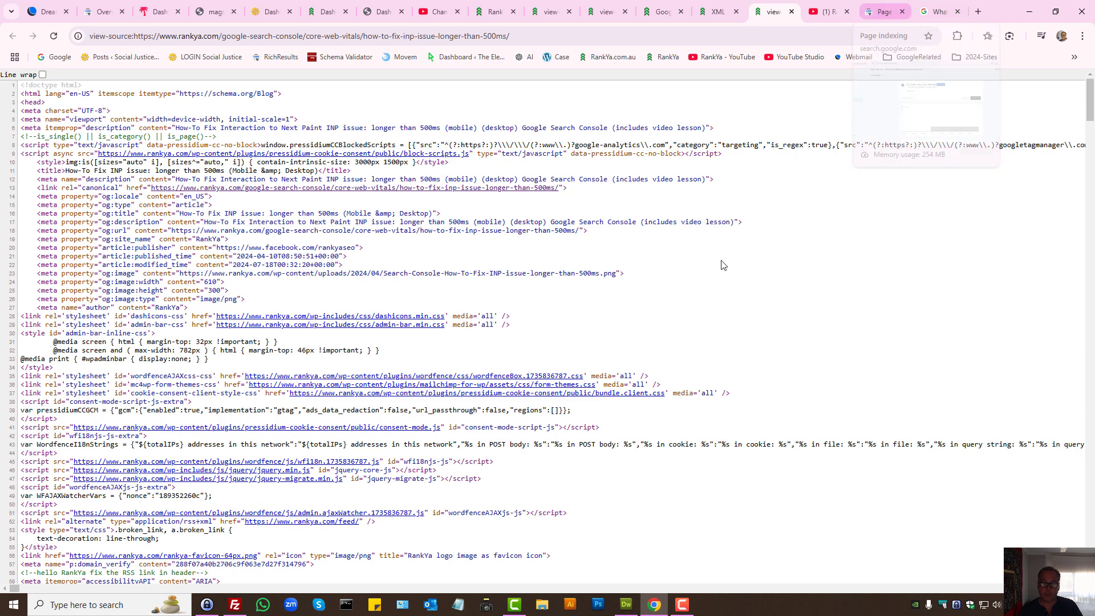
left_click(885, 8)
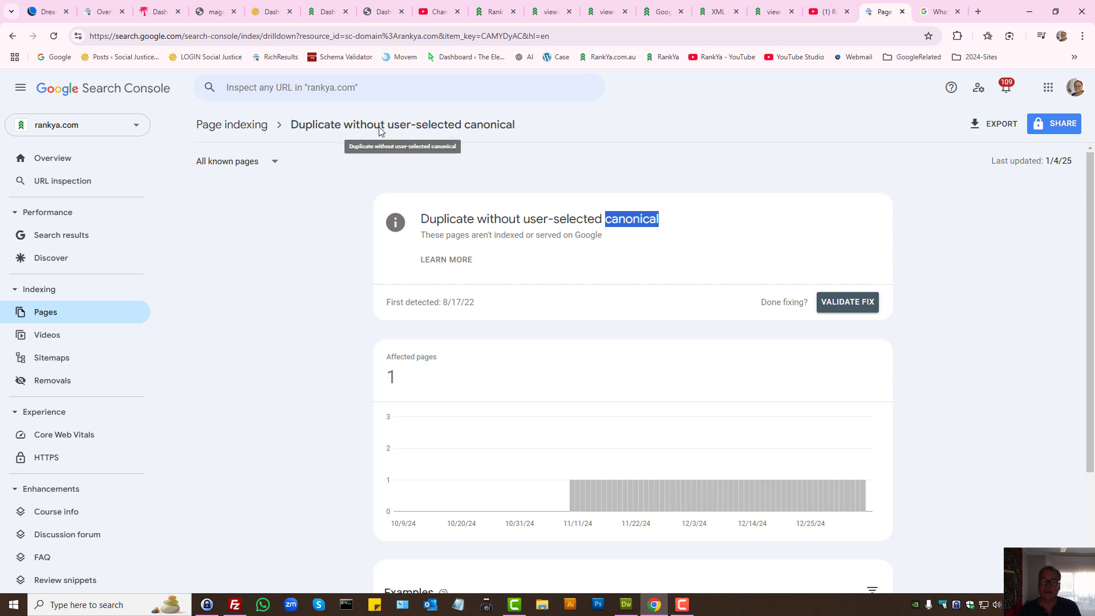
Step: Repeatedly select the canonical link line in the INP article's page source
left_click(420, 126)
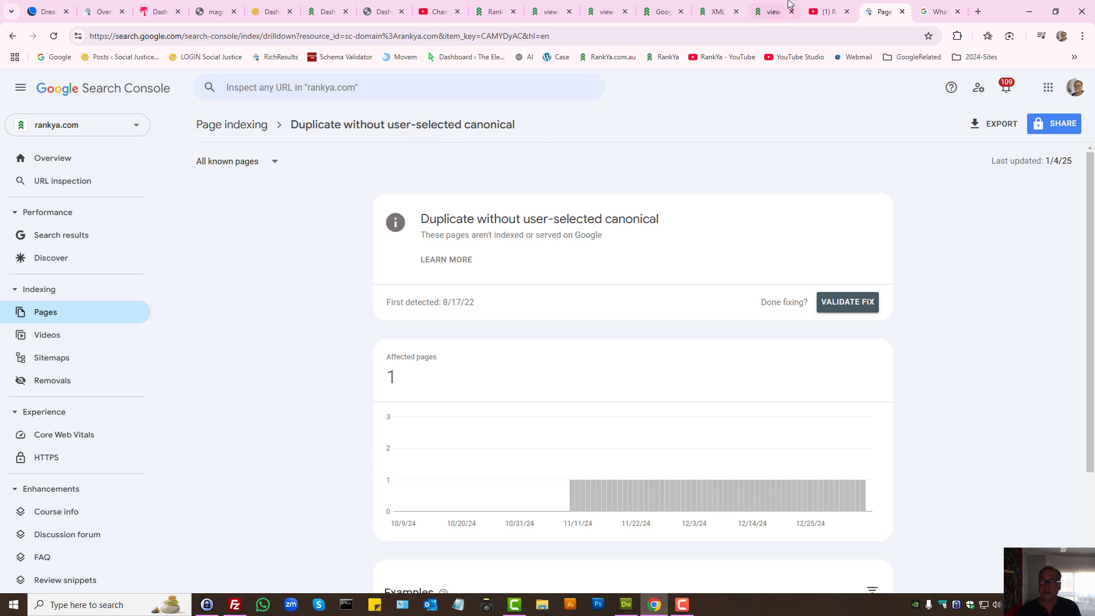
left_click(773, 12)
triple_click(98, 180)
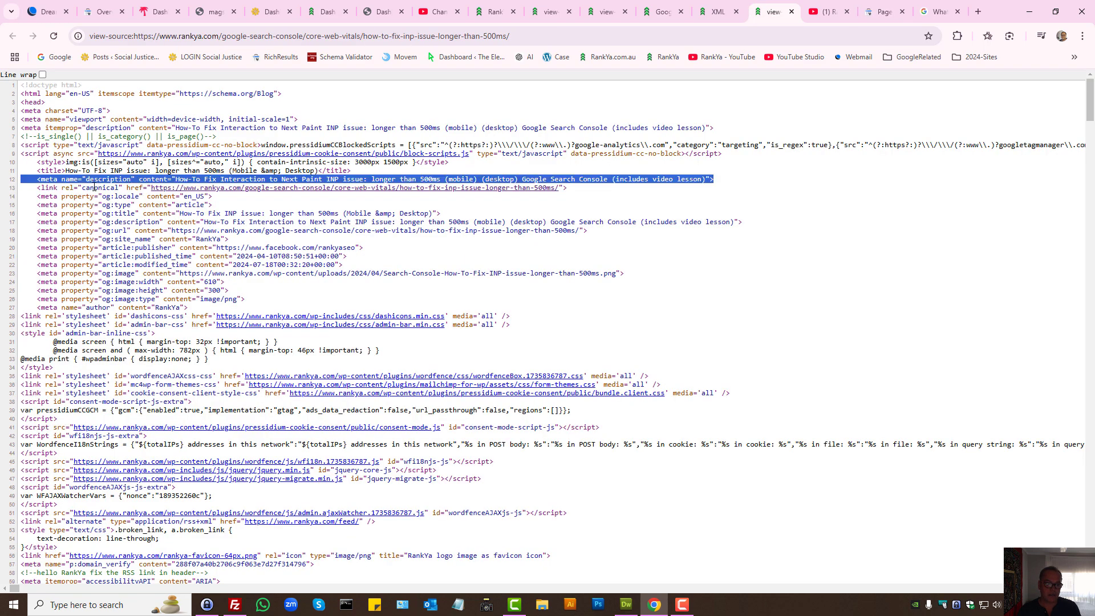
triple_click(111, 189)
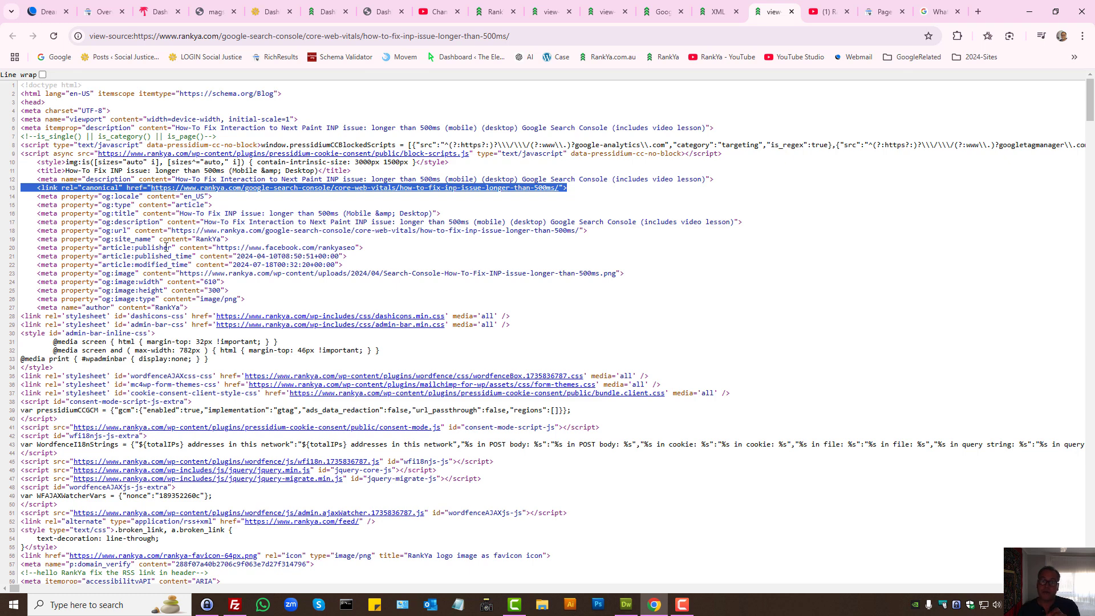
triple_click(93, 189)
triple_click(62, 185)
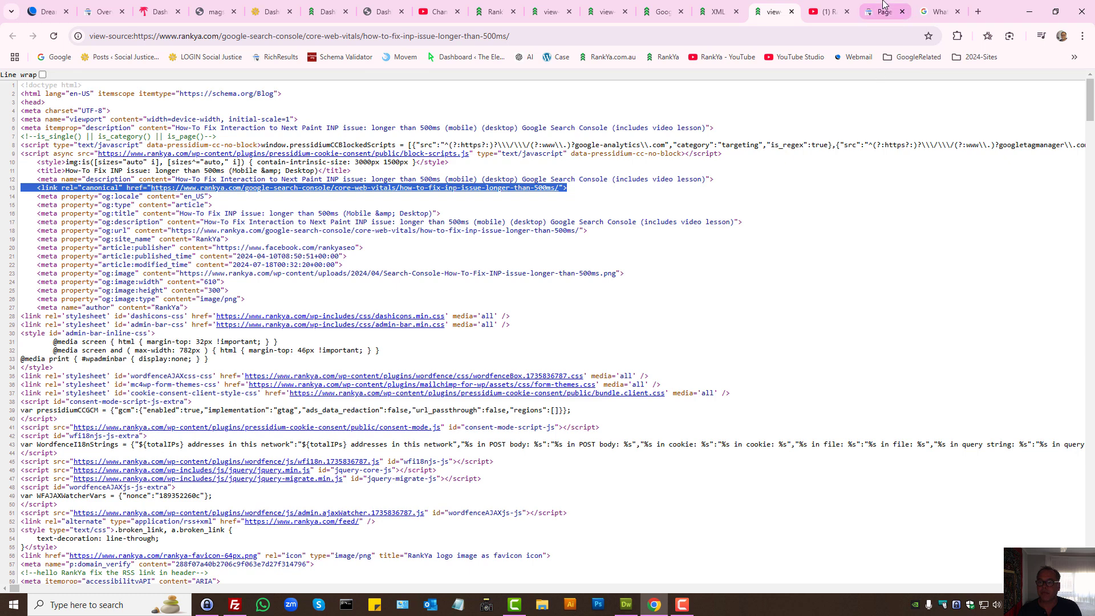
Step: Select the homepage source's canonical link line, then compare with the duplicate report
key("ctrl+shift+Tab")
key("ctrl+shift+Tab")
key("ctrl+shift+Tab")
left_click(83, 190)
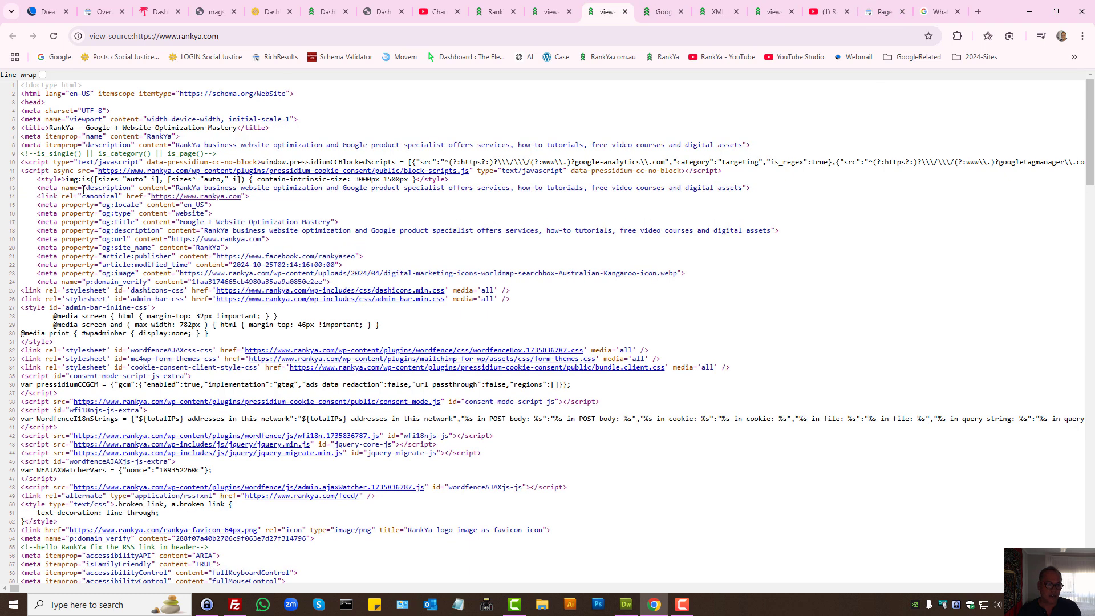
triple_click(84, 197)
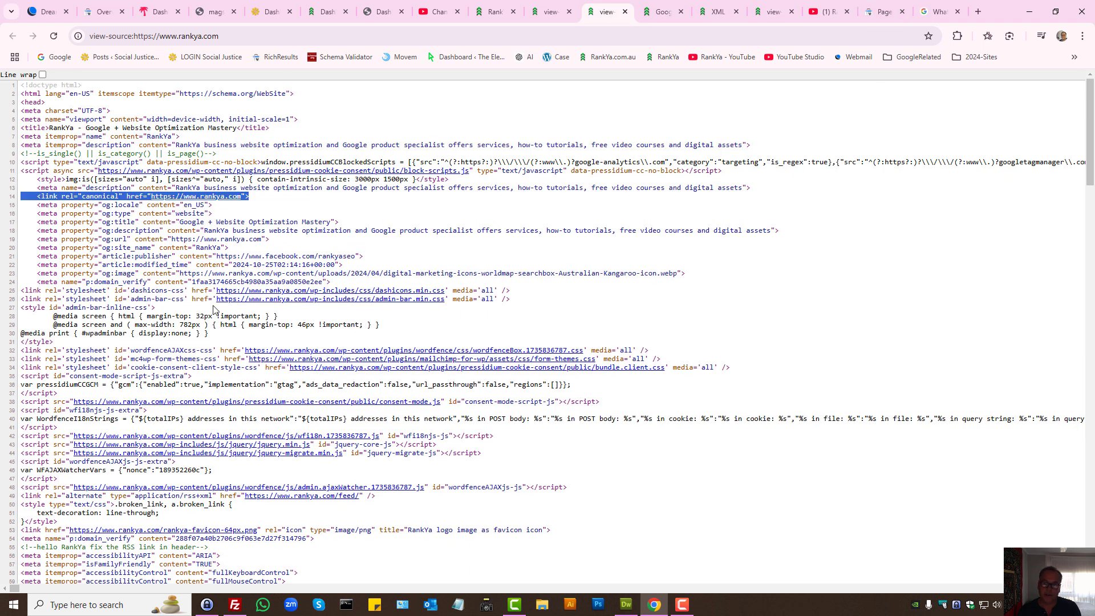
left_click(883, 12)
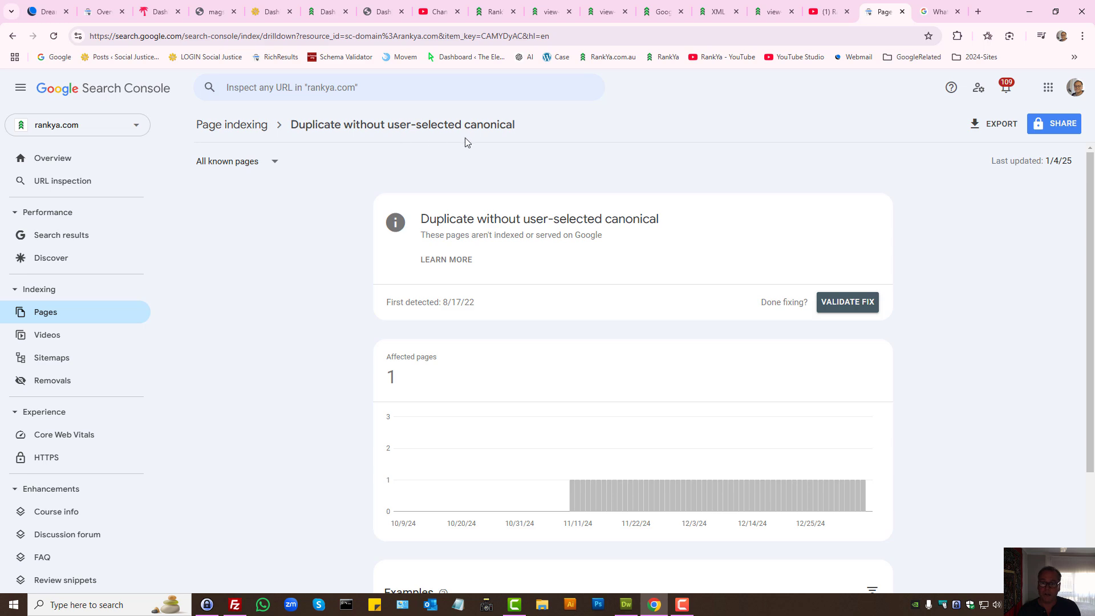
Step: Compare the duplicate report with the INP source again, ending on its canonical link line
left_click(773, 13)
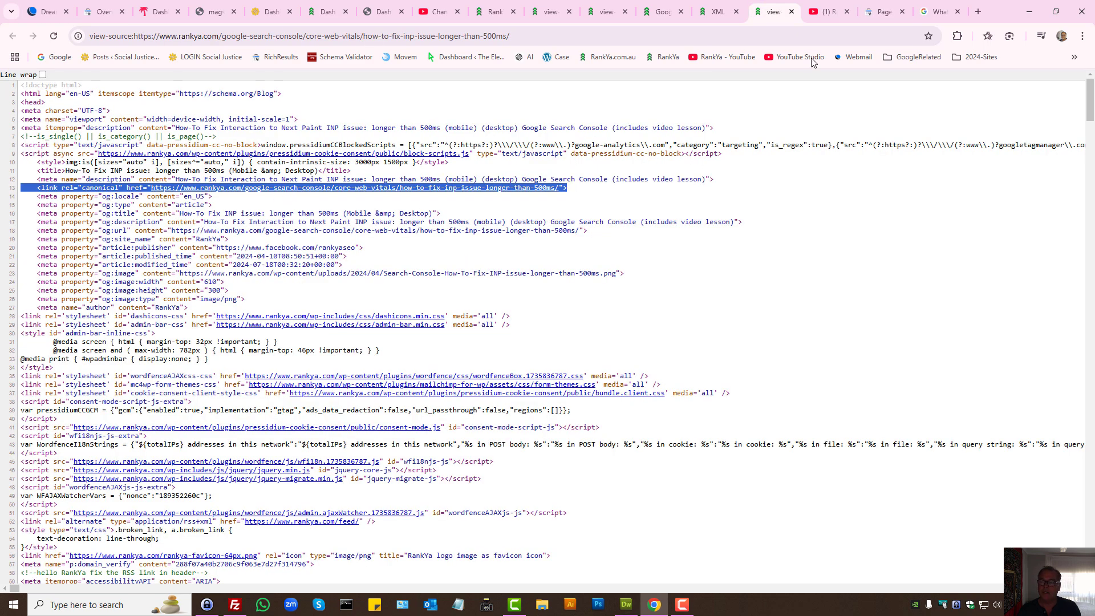
left_click(882, 12)
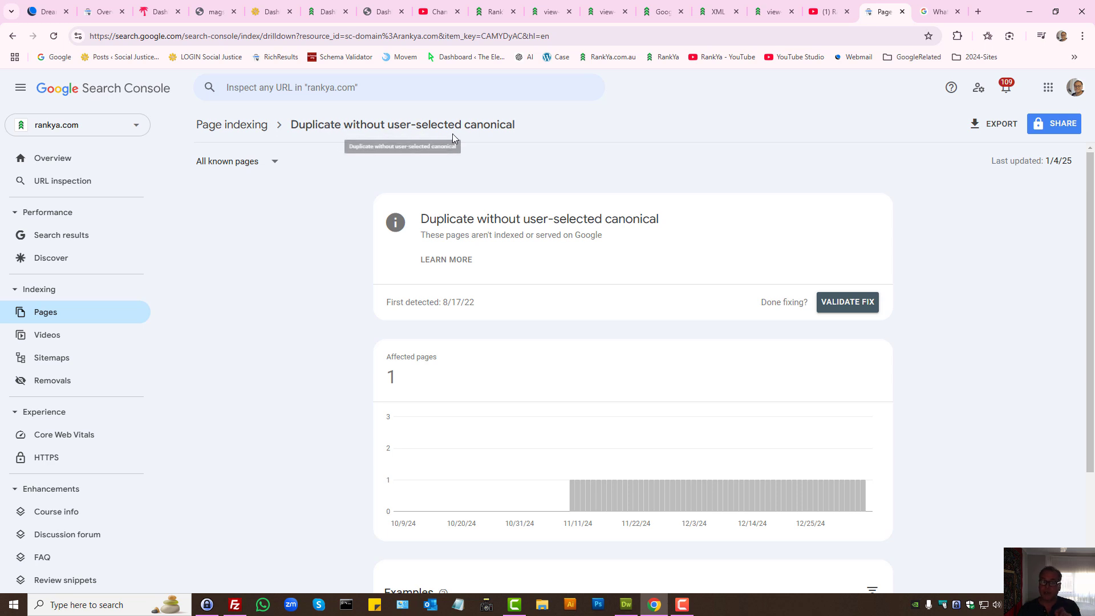
left_click(771, 11)
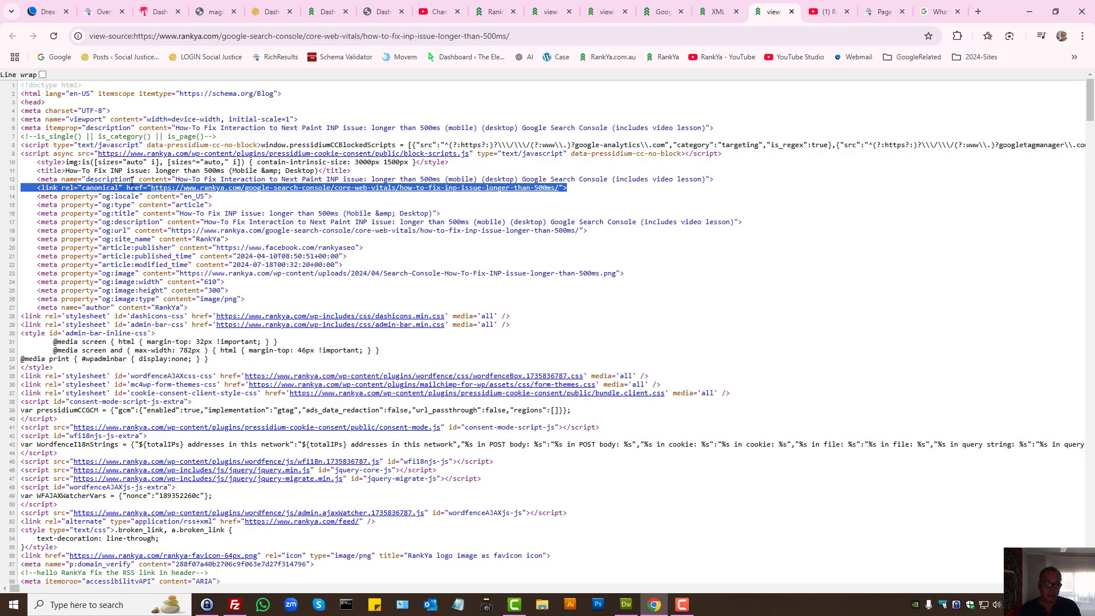
triple_click(107, 188)
Step: Inspect the robots.txt example URL's details in the duplicate report, then return to the INP article's source
left_click(871, 11)
scroll(576, 422, "down", 3)
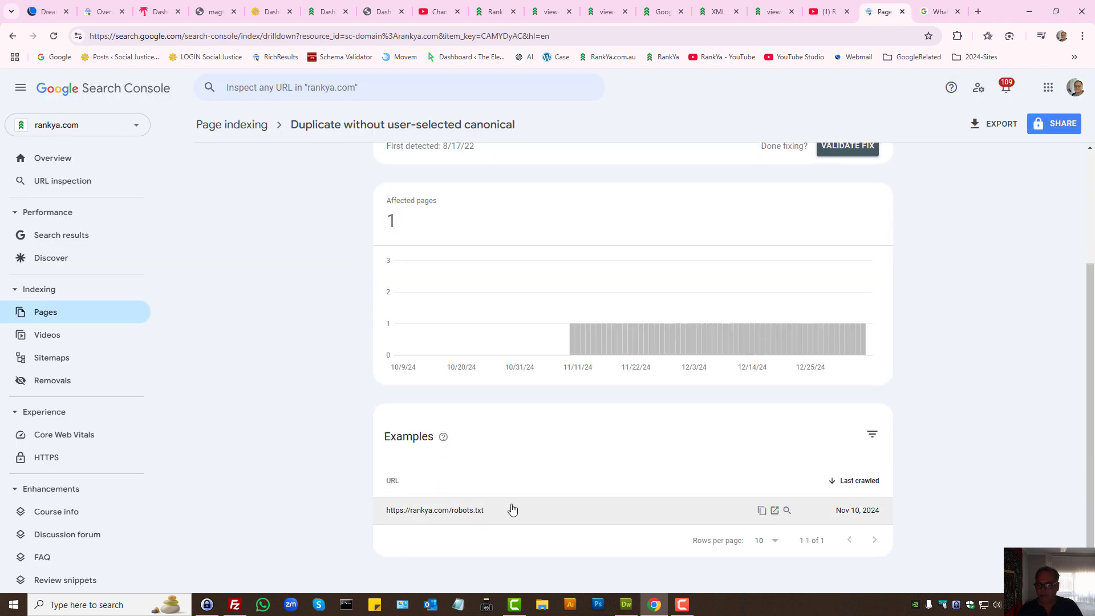
scroll(810, 242, "up", 3)
scroll(654, 244, "down", 3)
left_click(504, 512)
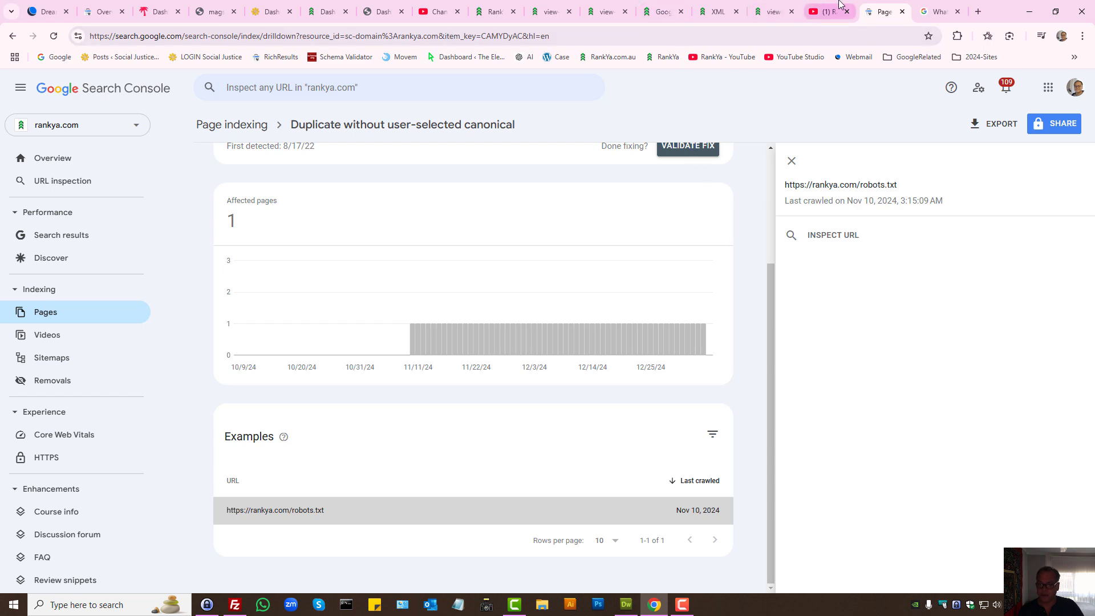
left_click(769, 8)
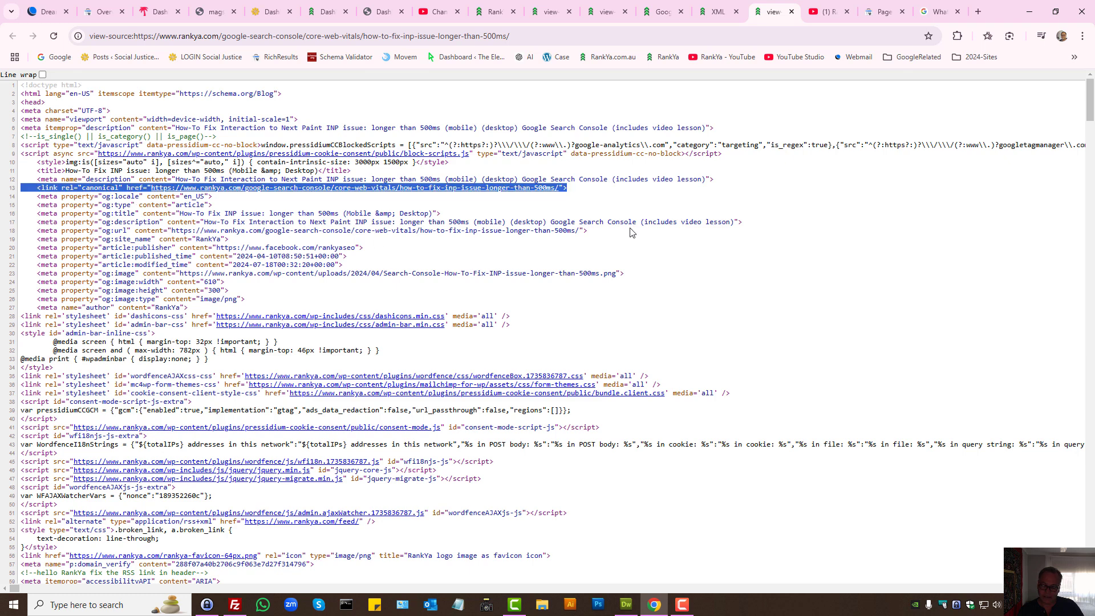
Step: Select the whole rel=canonical link tag on line 13, deselect it, and return to the report
left_click(641, 201)
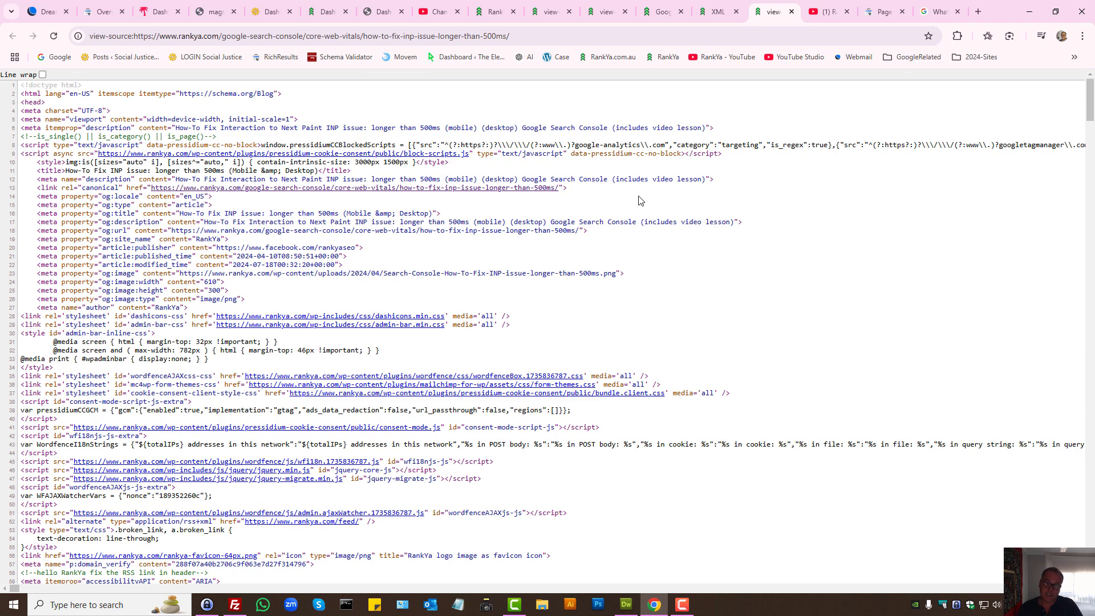
triple_click(103, 186)
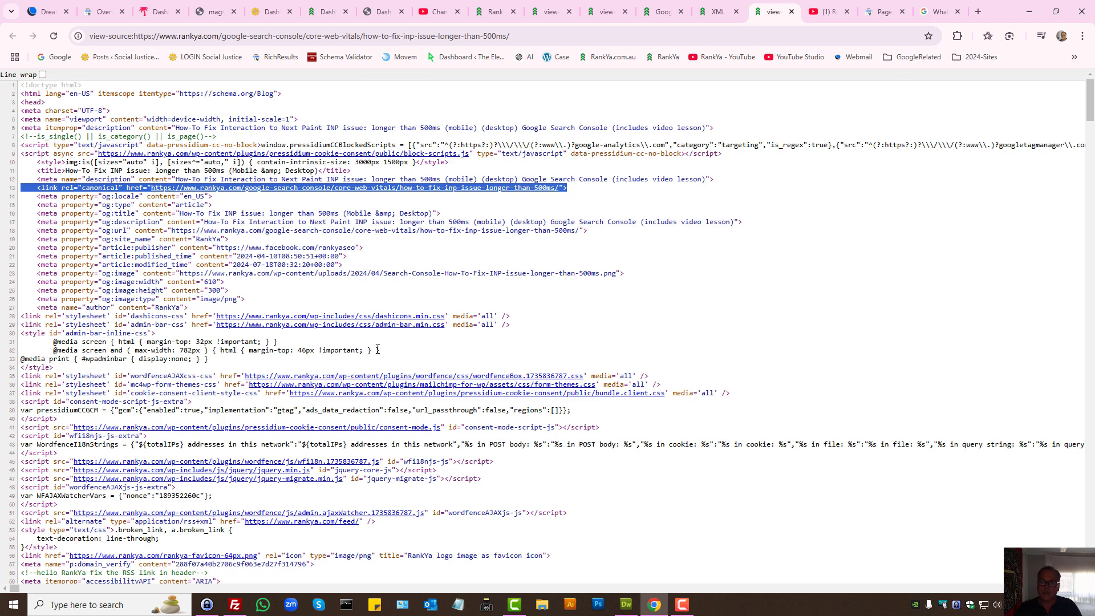
left_click(724, 317)
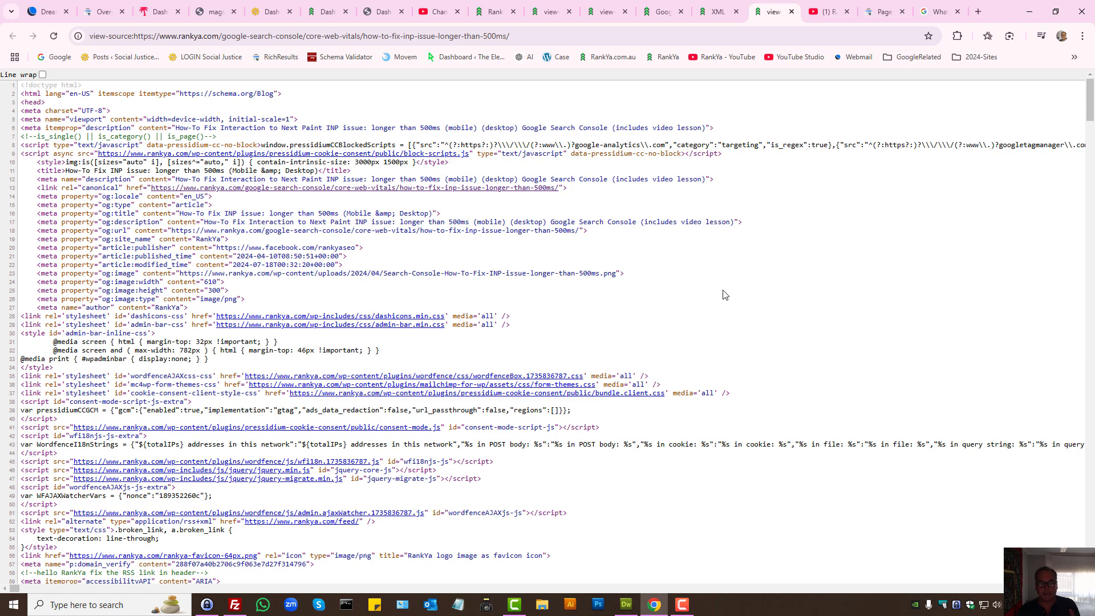
left_click(884, 12)
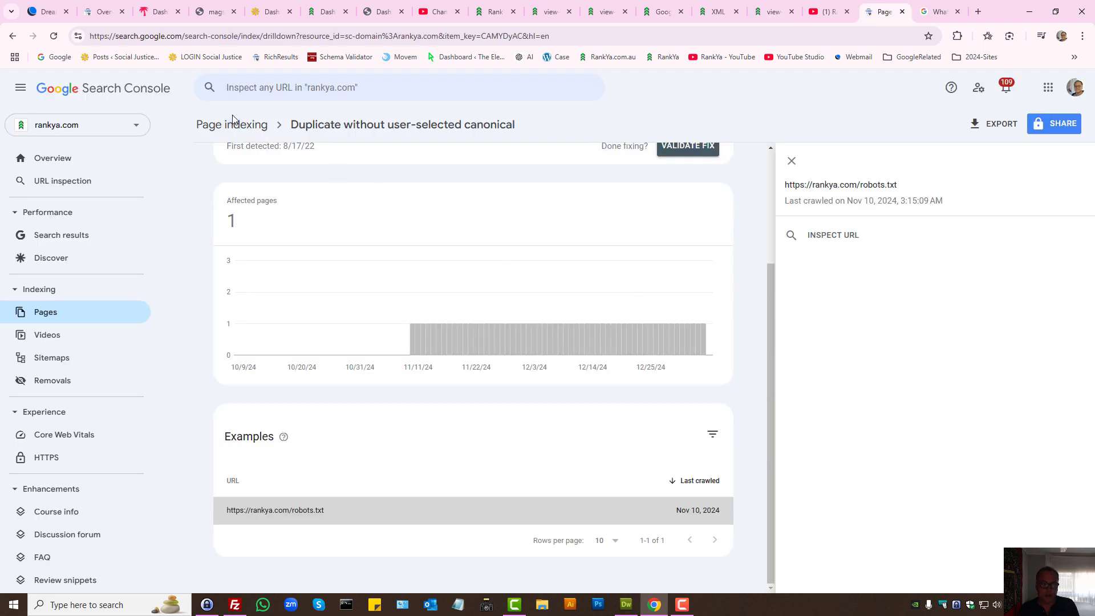
Step: Close the robots.txt details panel and highlight the 'Duplicate without user-selected canonical' heading
left_click(792, 162)
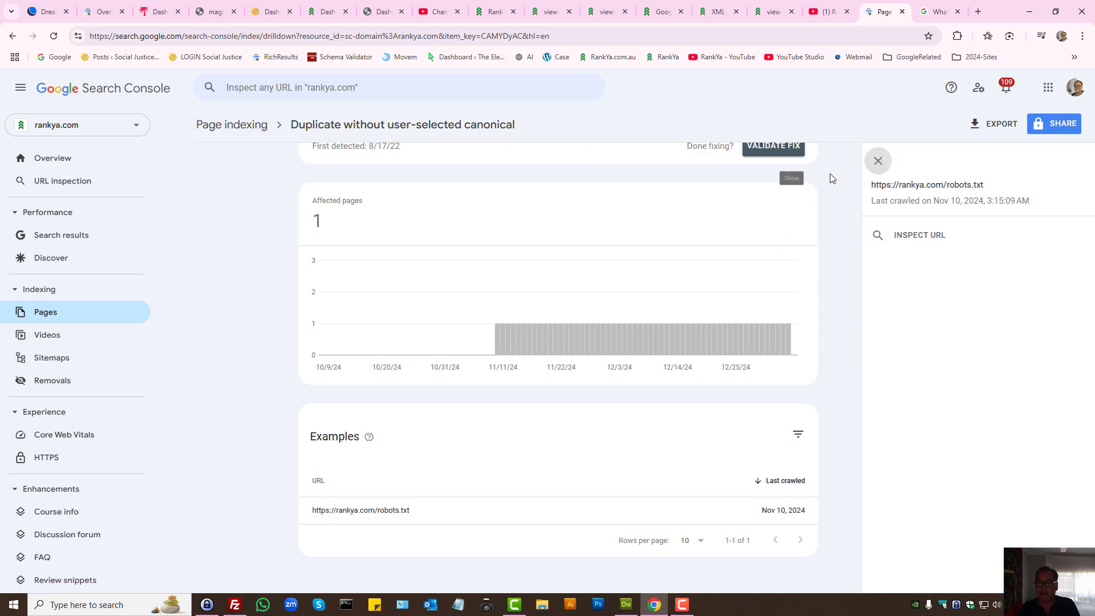
scroll(741, 331, "up", 3)
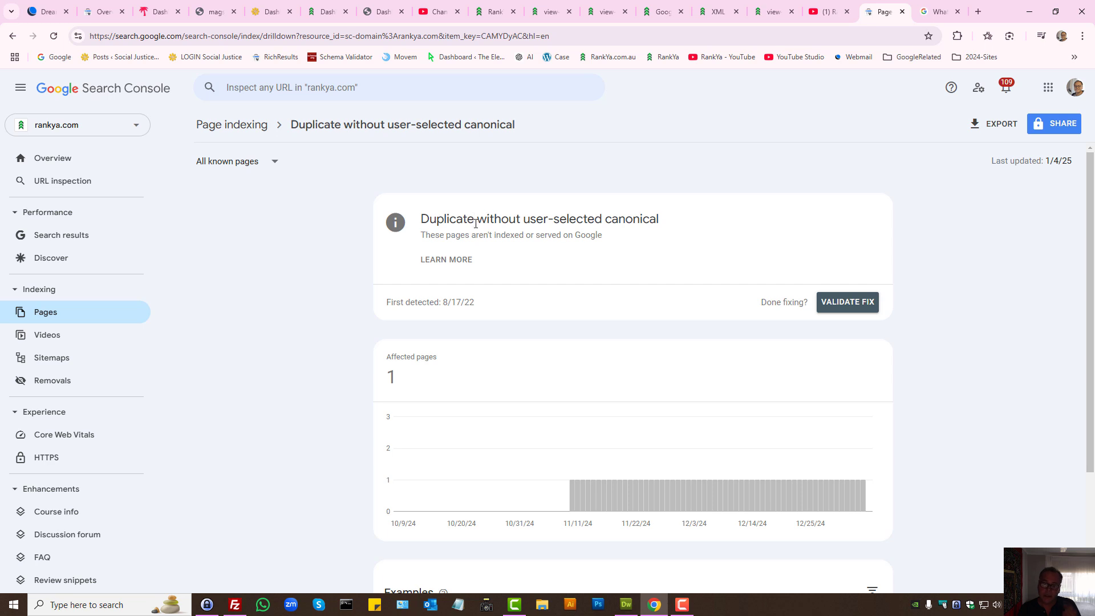
left_click_drag(425, 220, 723, 224)
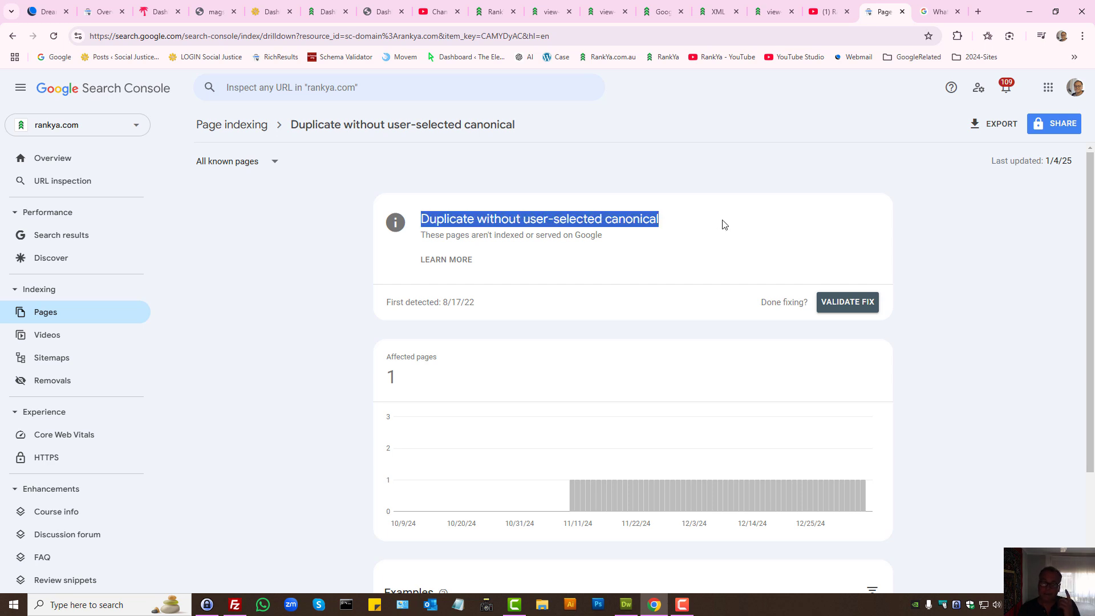
Step: Try the Submitted and Unsubmitted pages filters, leaving the report on All submitted pages
left_click(269, 162)
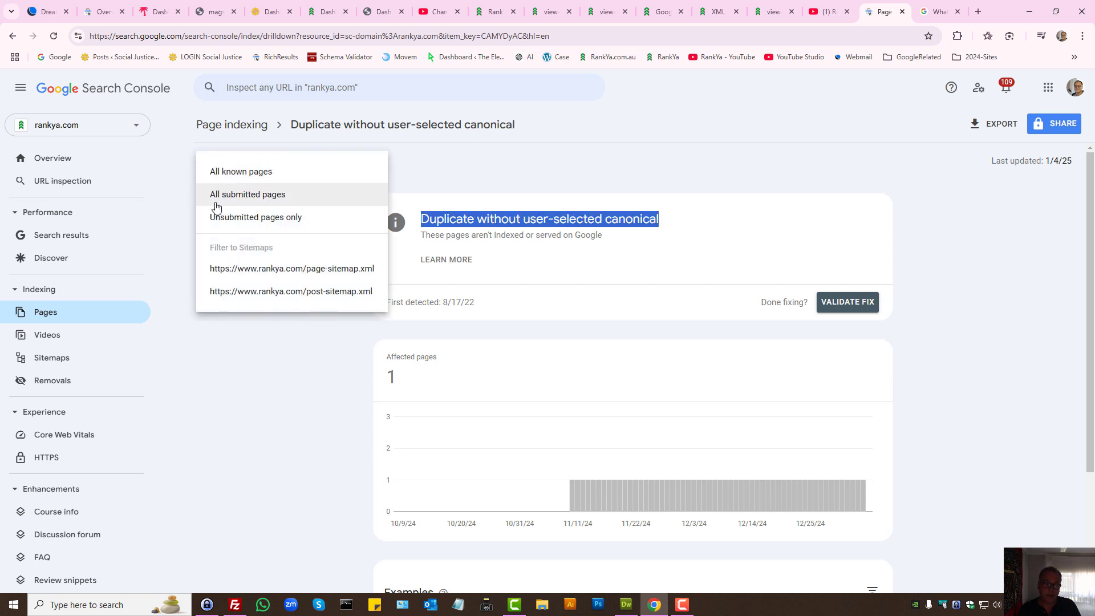
left_click(219, 195)
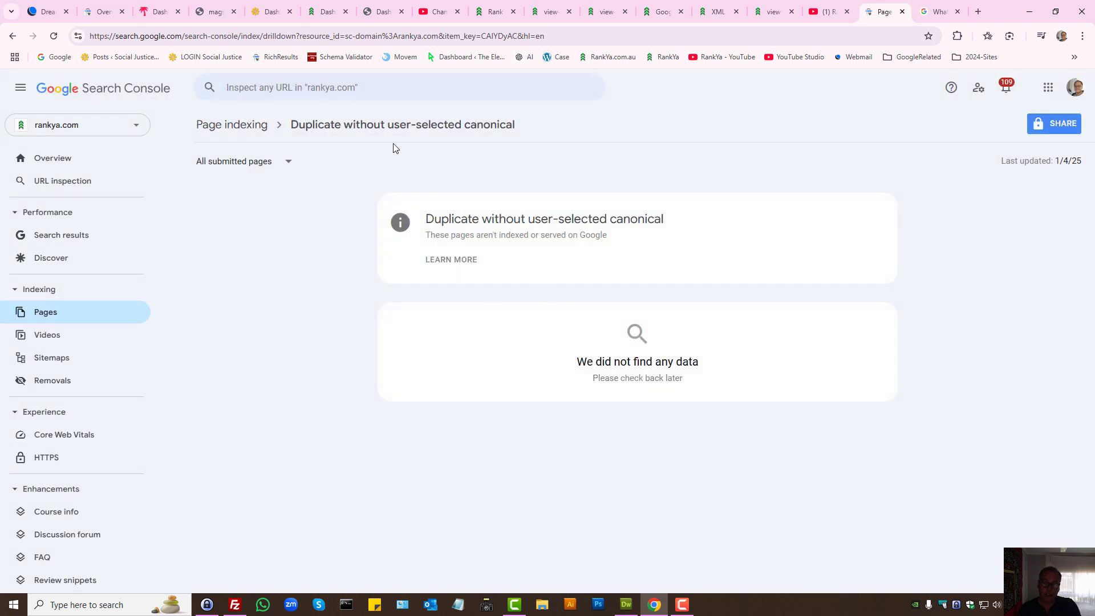
left_click(258, 162)
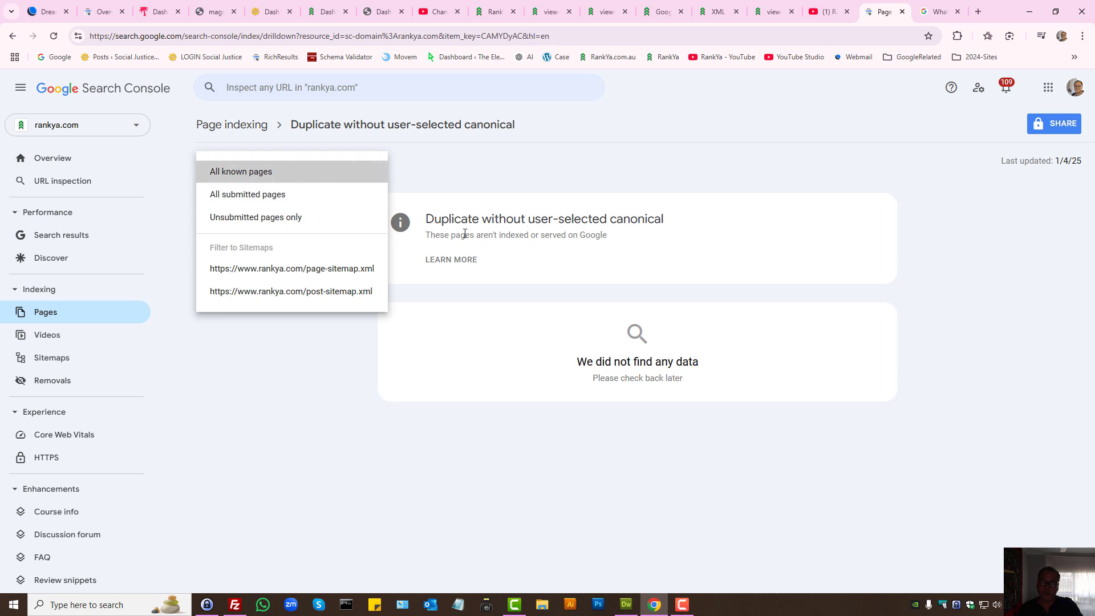
left_click(268, 166)
left_click(245, 213)
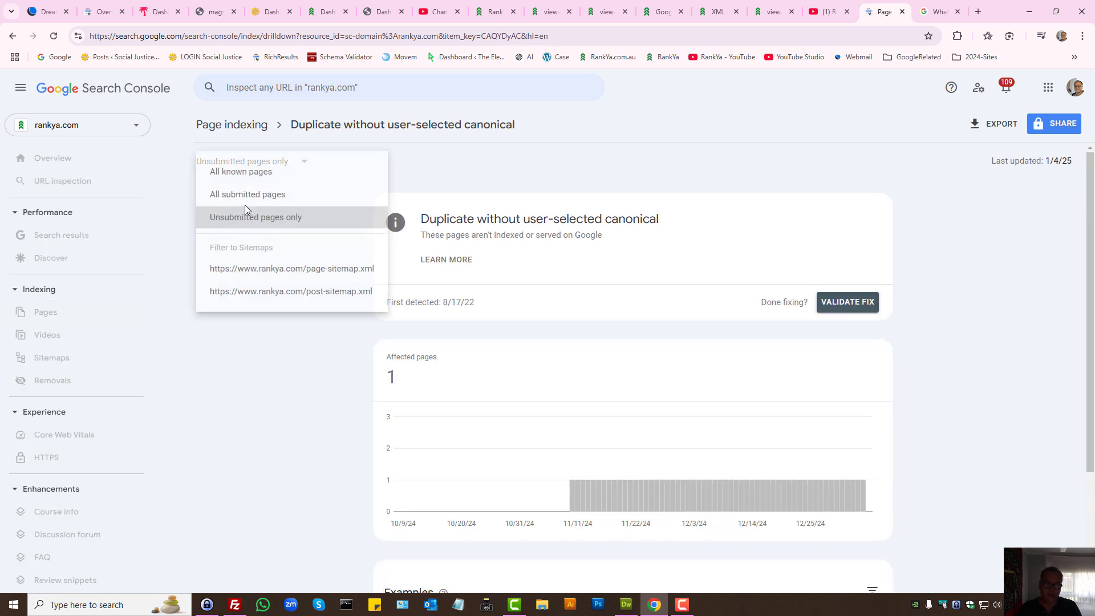
left_click(247, 162)
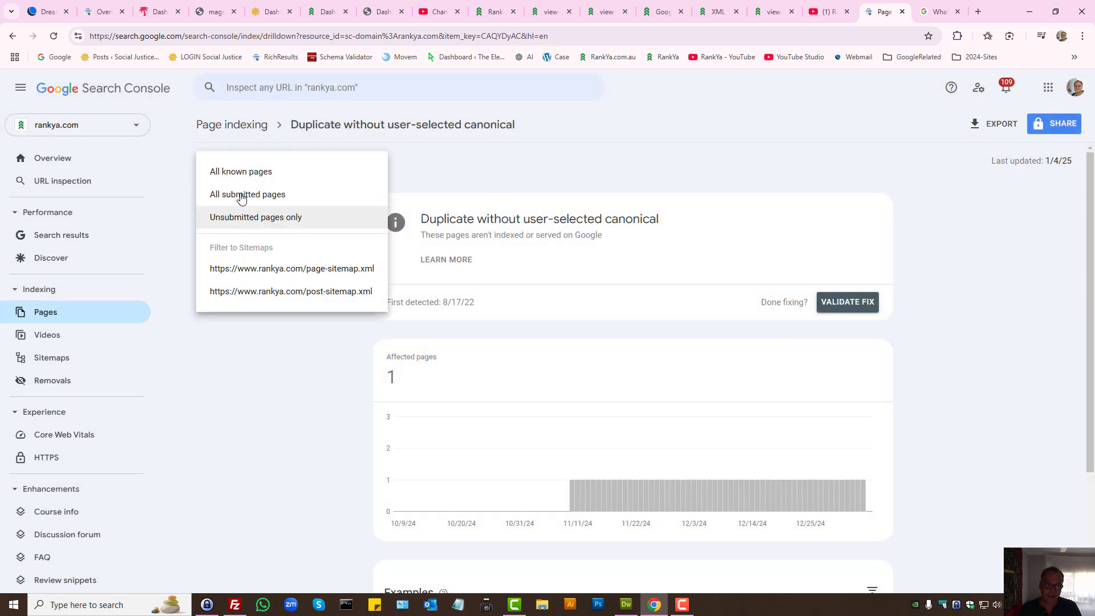
left_click(241, 195)
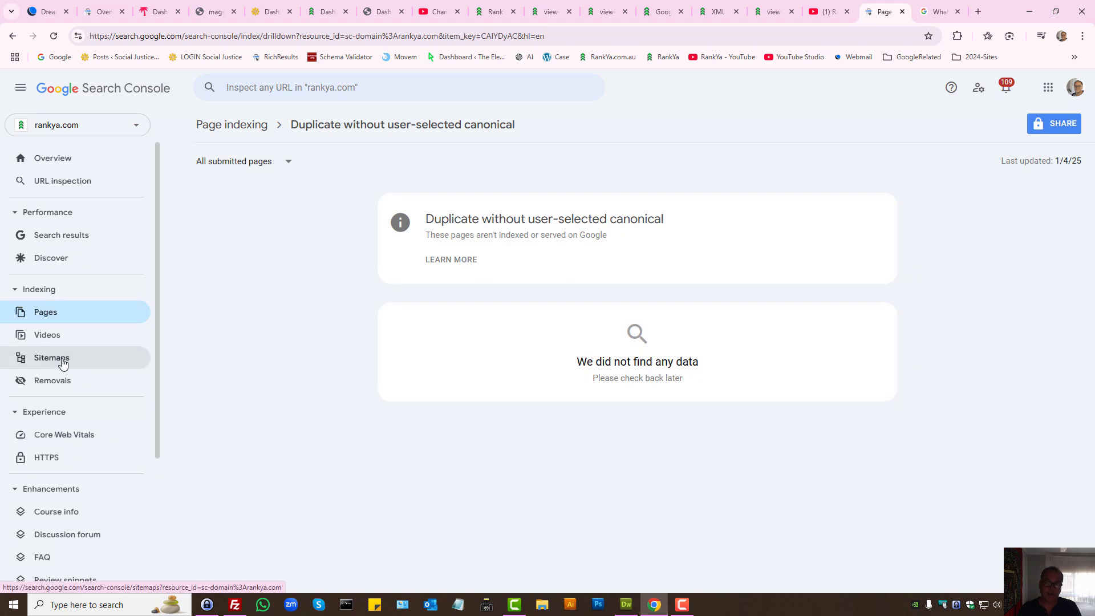
left_click(63, 363)
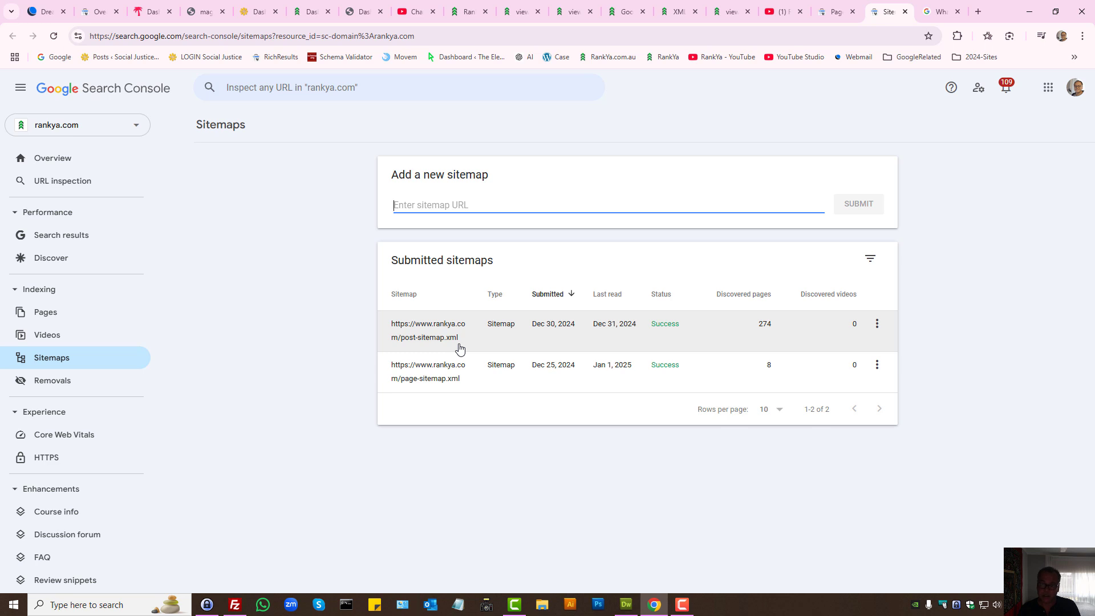
Step: Bring up the rankya.com sitemap_index.xml listing post, page and category sitemaps
left_click(684, 10)
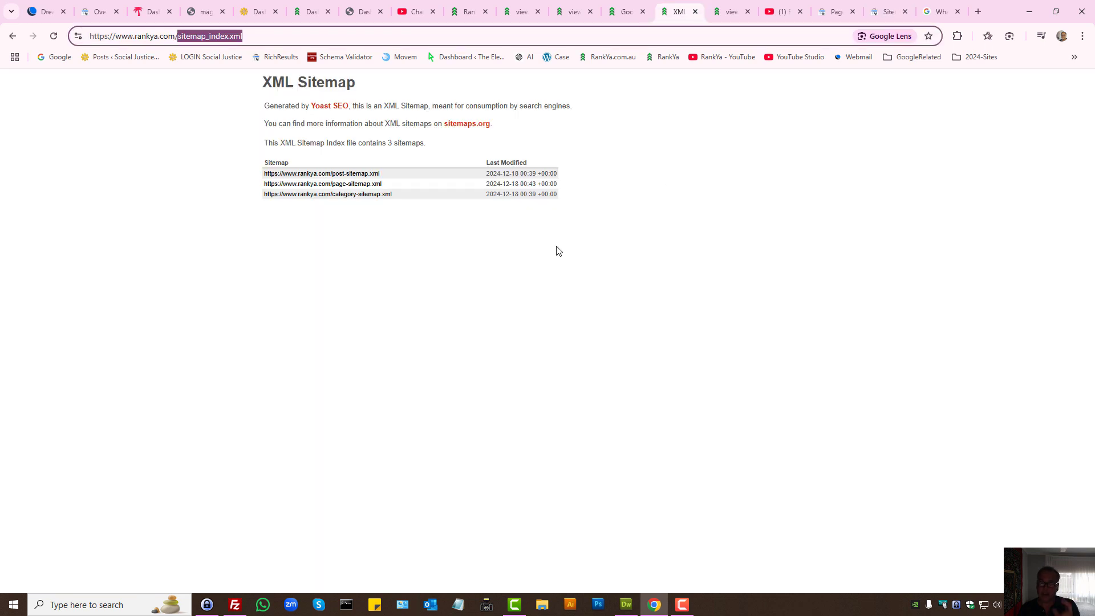
Step: Open two listed sitemaps in background tabs and select sitemap_index.xml in the address bar
middle_click(351, 173)
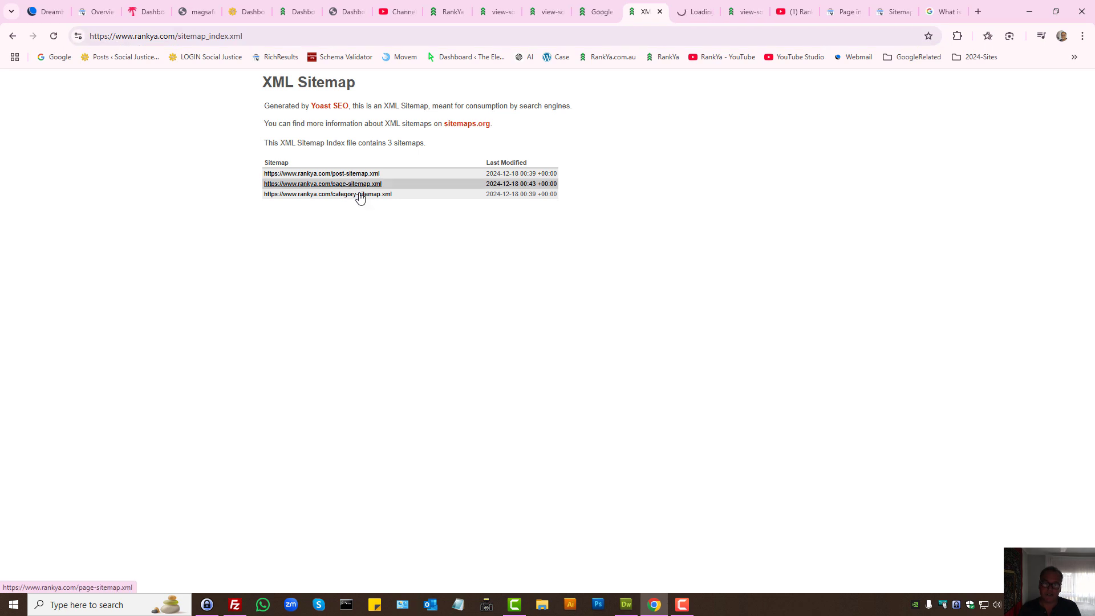
middle_click(357, 184)
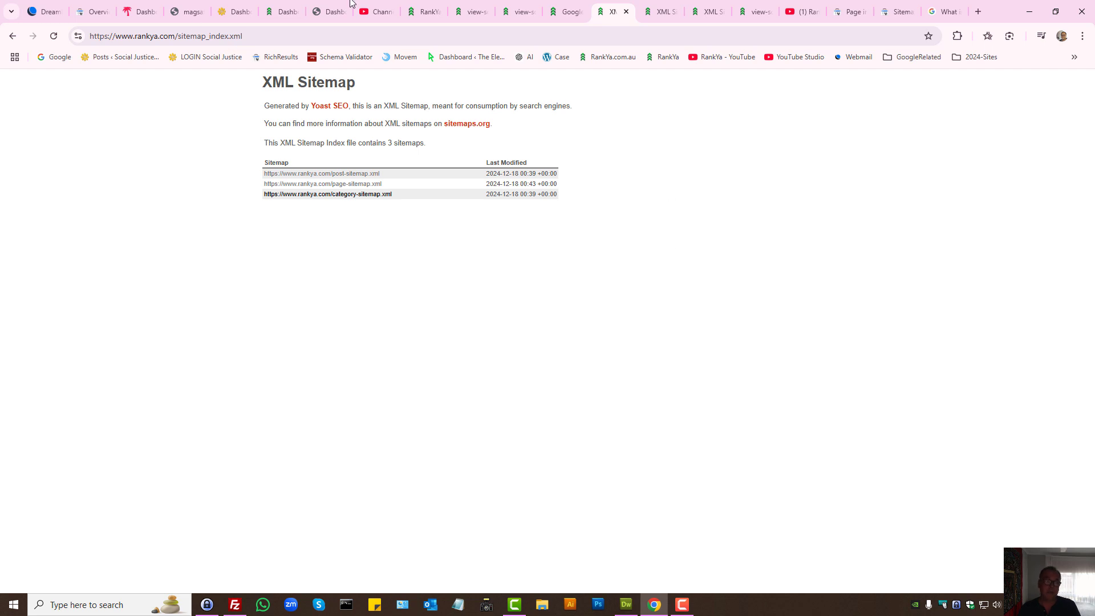
left_click_drag(179, 37, 283, 35)
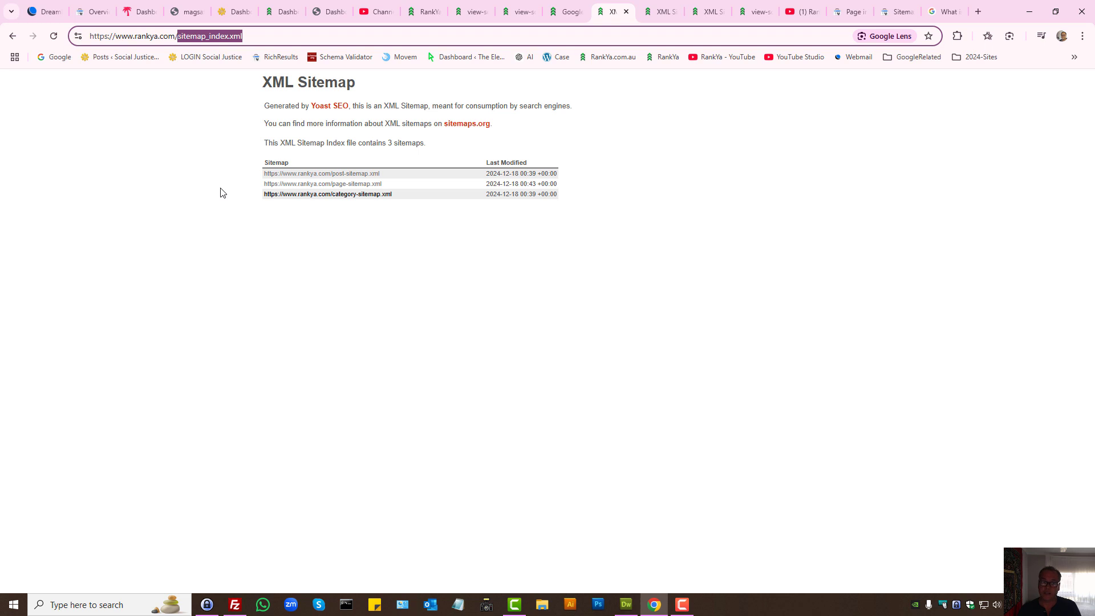
left_click(178, 36)
key("shift+Right")
key("shift+Right")
key("shift+Right")
key("shift+Right")
left_click(272, 38, "shift")
left_click(210, 38, "shift")
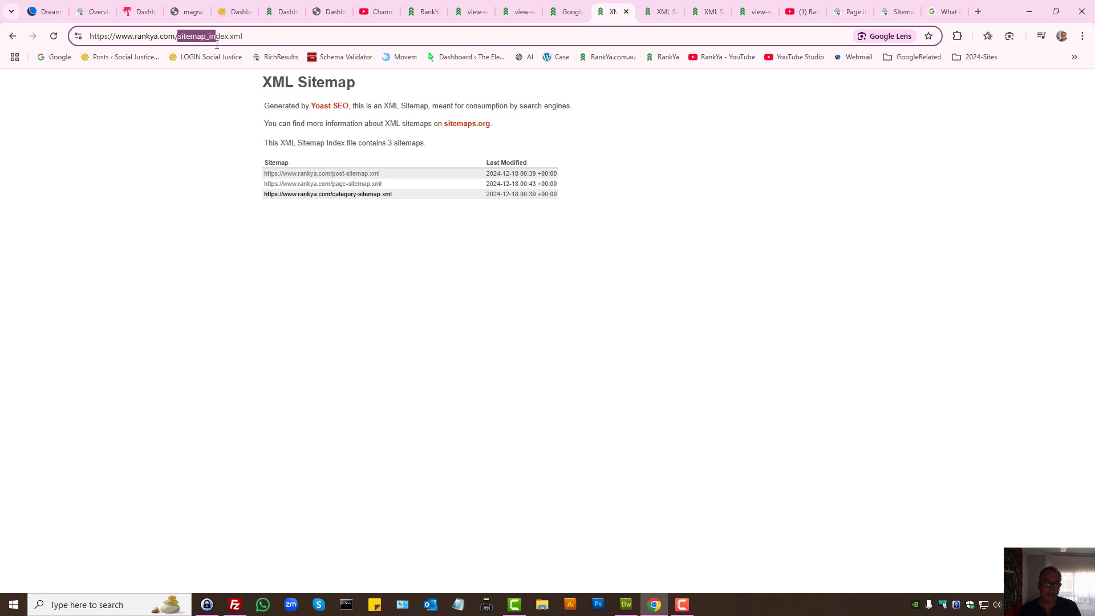
left_click_drag(210, 45, 292, 41)
key("ctrl+c")
Step: Paste sitemap_index.xml into Search Console's add-sitemap field, then delete it and return to the index
left_click(898, 12)
left_click(478, 205)
key("ctrl+v")
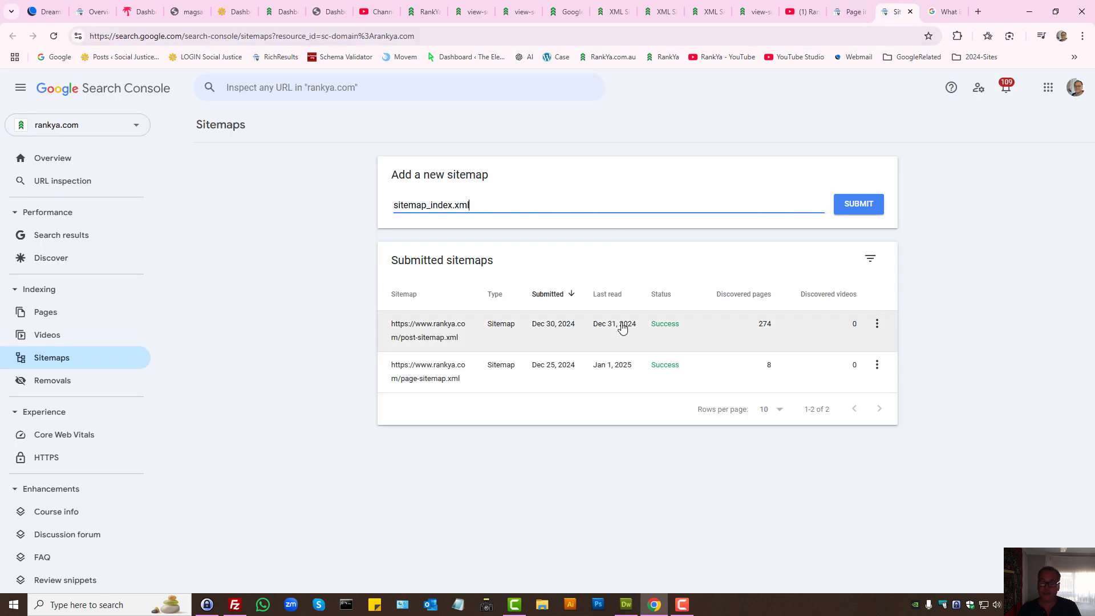
left_click_drag(499, 211, 295, 209)
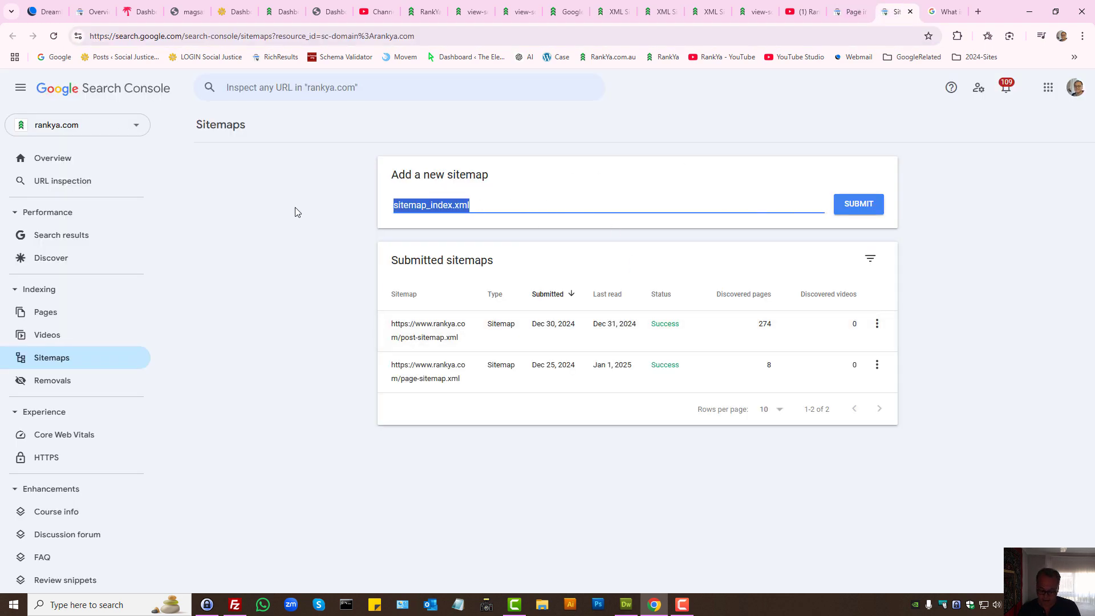
key("BackSpace")
left_click(613, 11)
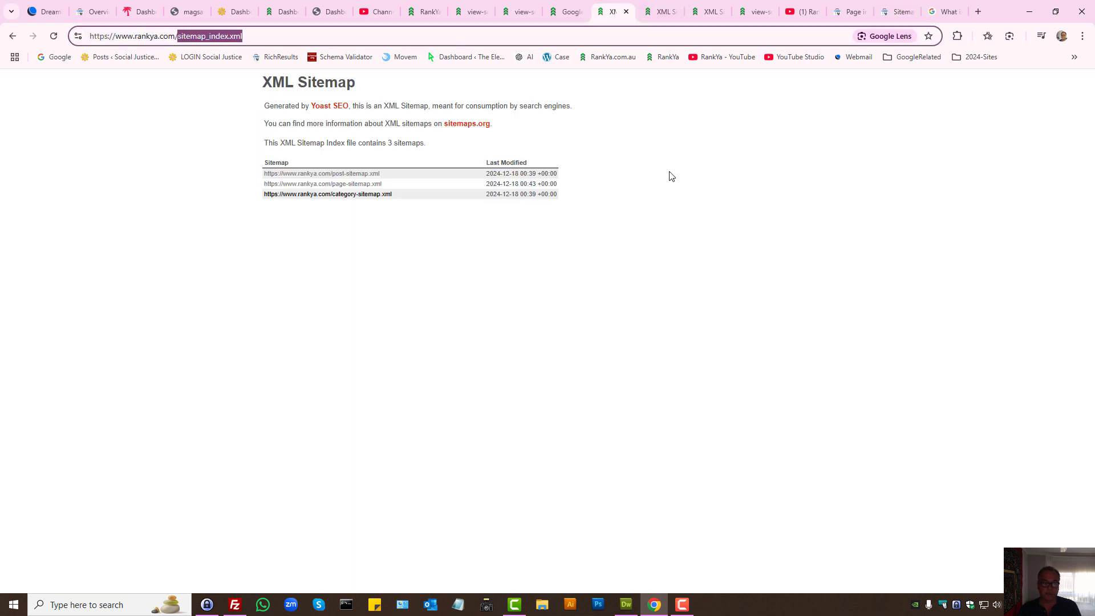
Step: Open post-sitemap.xml and select its list of URLs
left_click(346, 180)
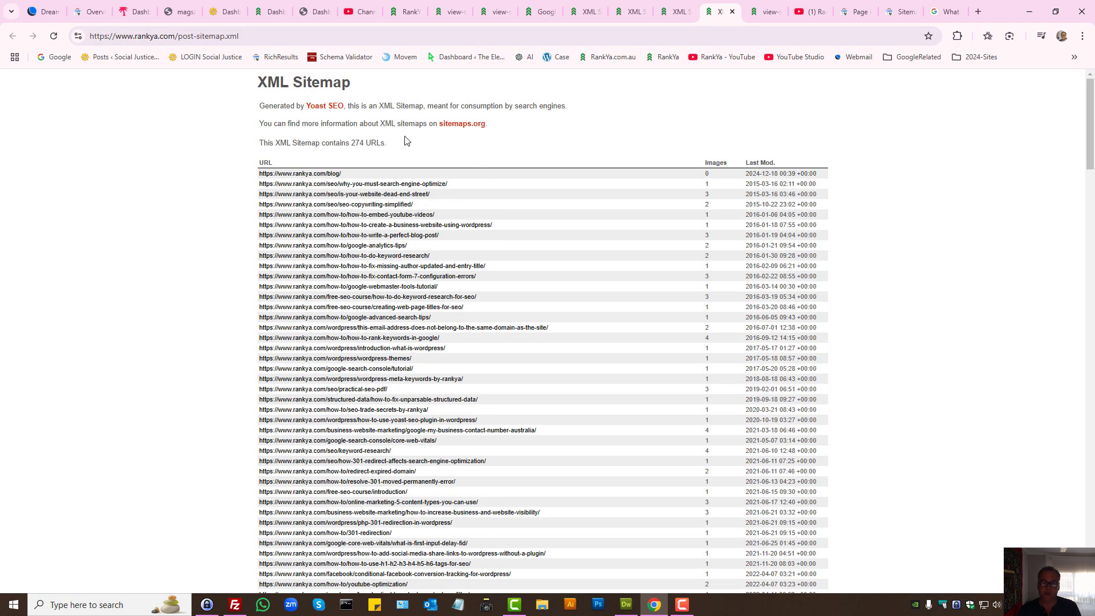
left_click_drag(216, 163, 601, 563)
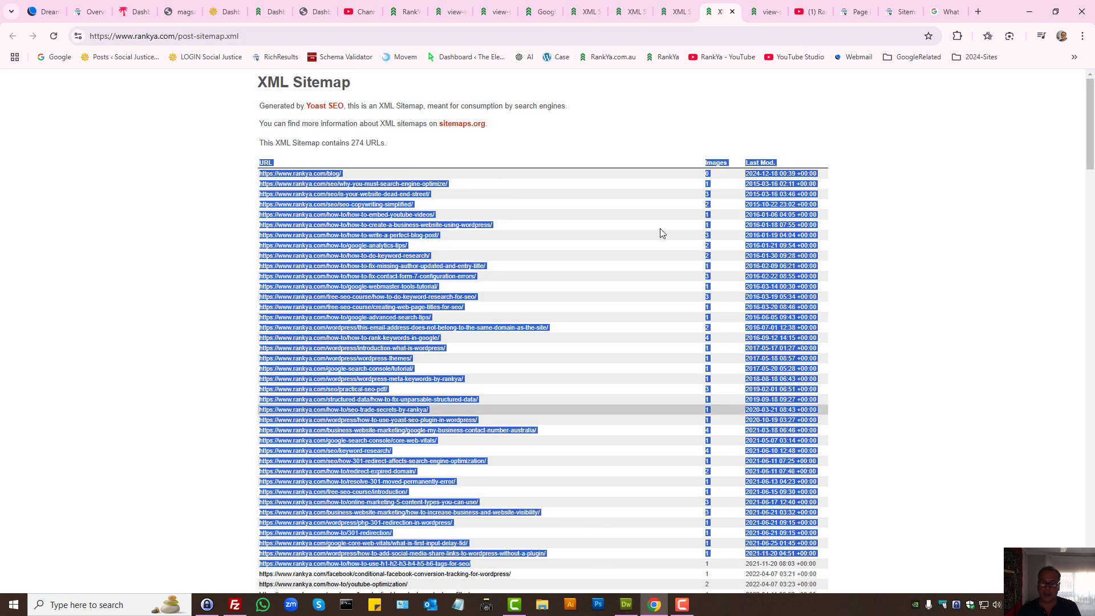
left_click(670, 4)
left_click(635, 4)
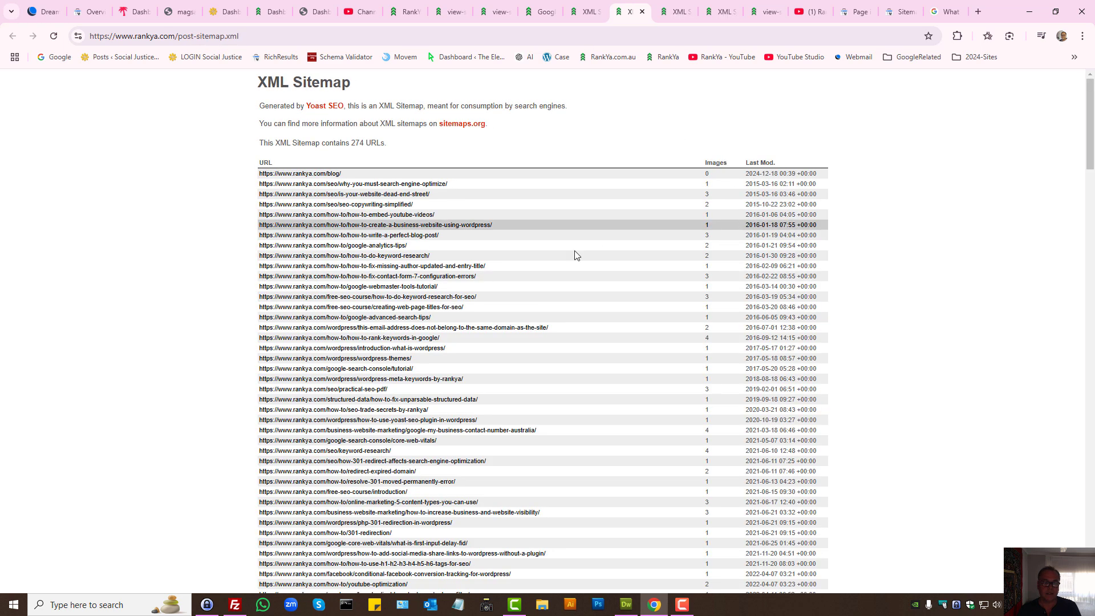
Step: Open page-sitemap.xml from the index and select its 8 URLs
left_click(587, 10)
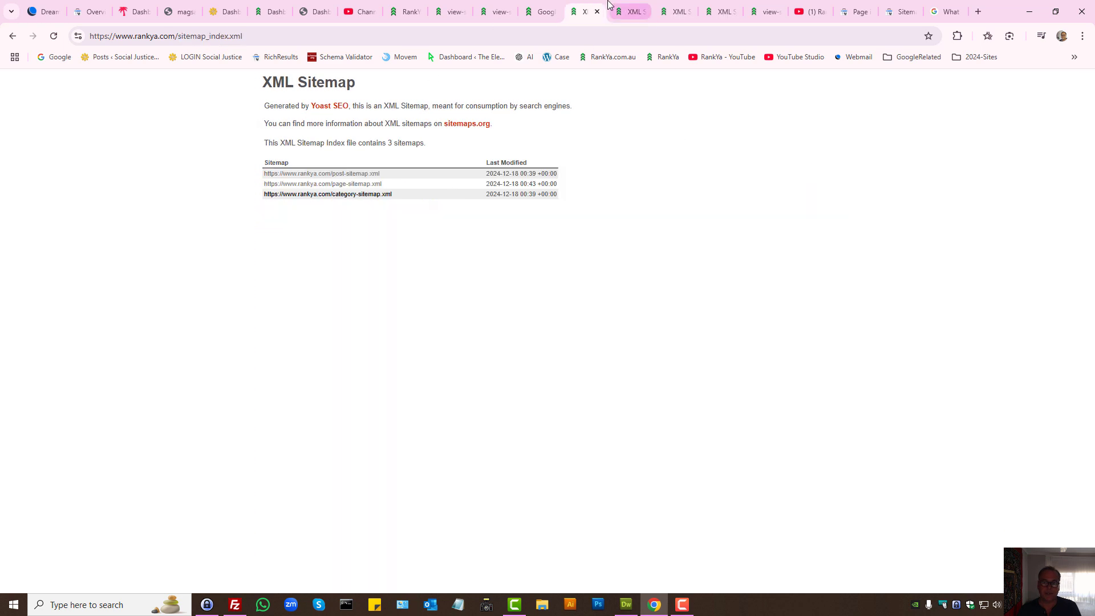
left_click(344, 193, "ctrl")
left_click(732, 11)
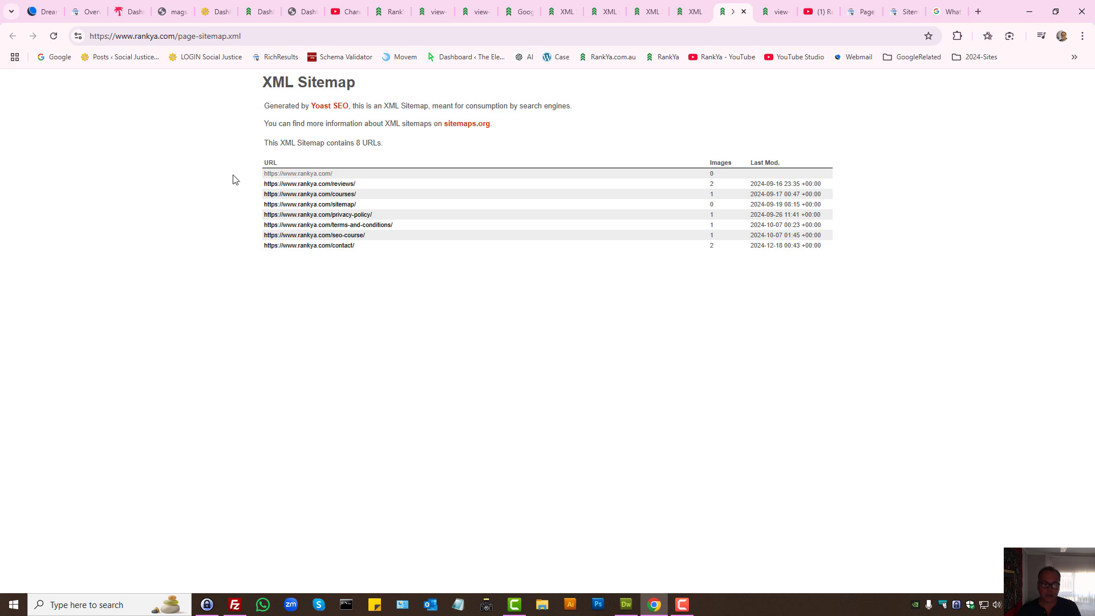
left_click_drag(263, 160, 558, 266)
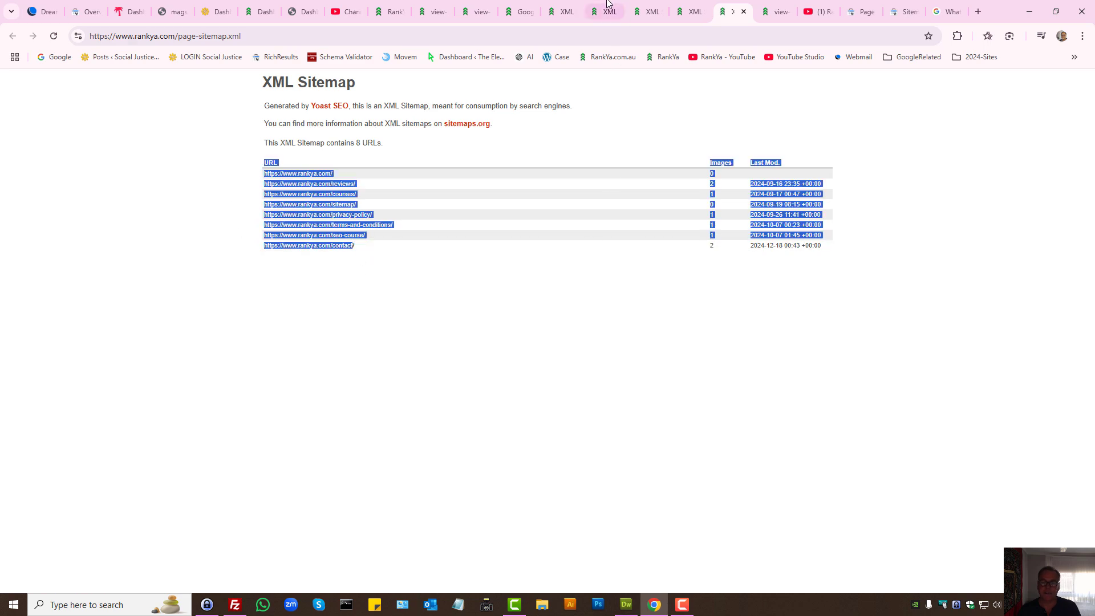
left_click(564, 10)
Step: View category-sitemap.xml's 23 URLs, mark its address, then go to Search Console's Sitemaps list
left_click(336, 194, "ctrl")
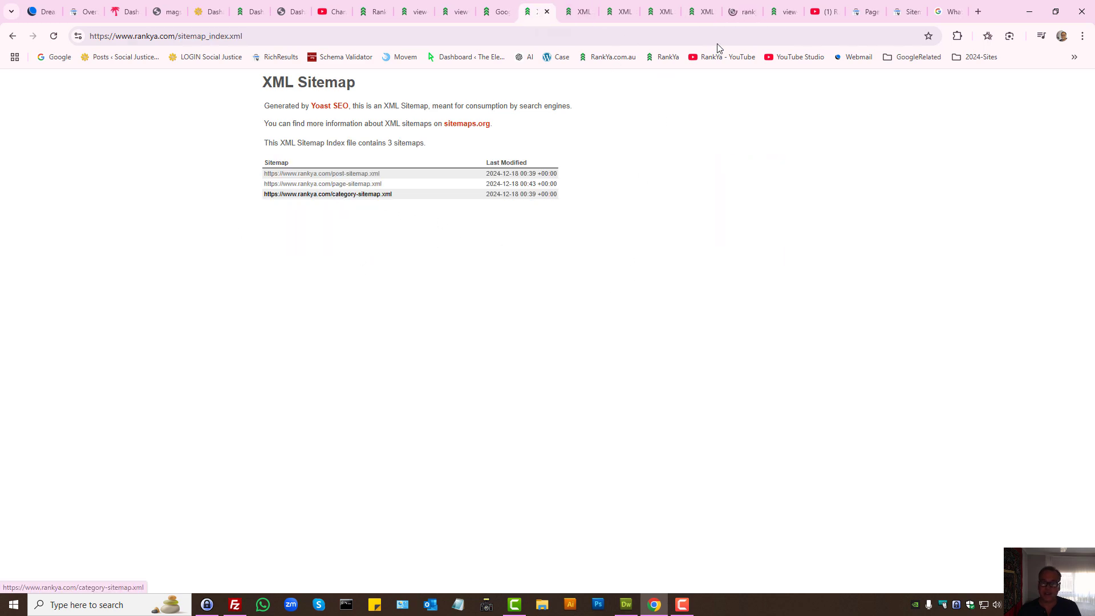
left_click(743, 7)
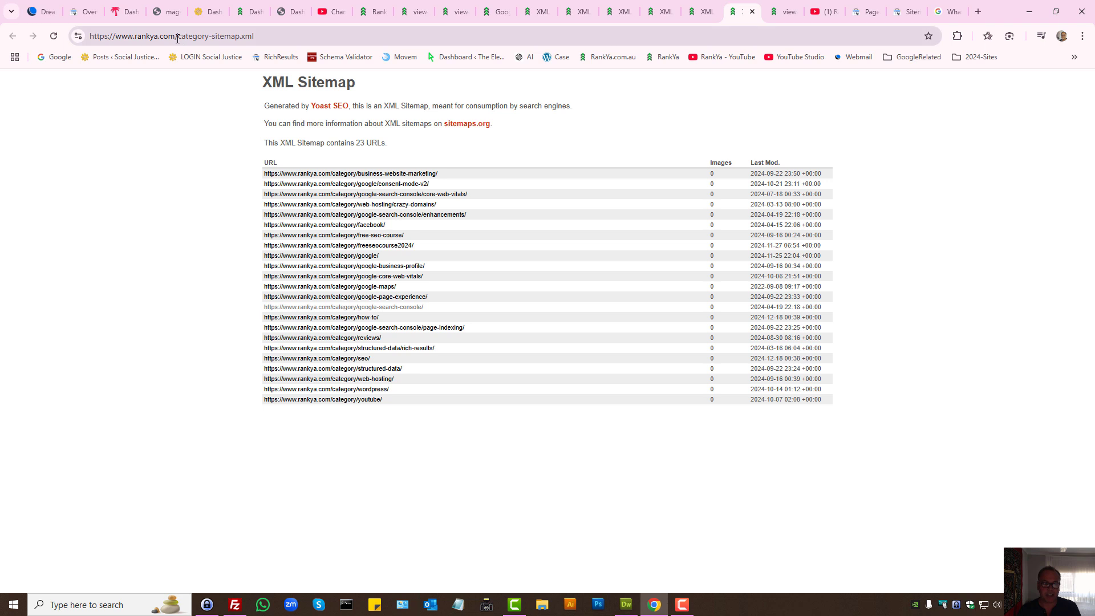
left_click_drag(177, 38, 356, 51)
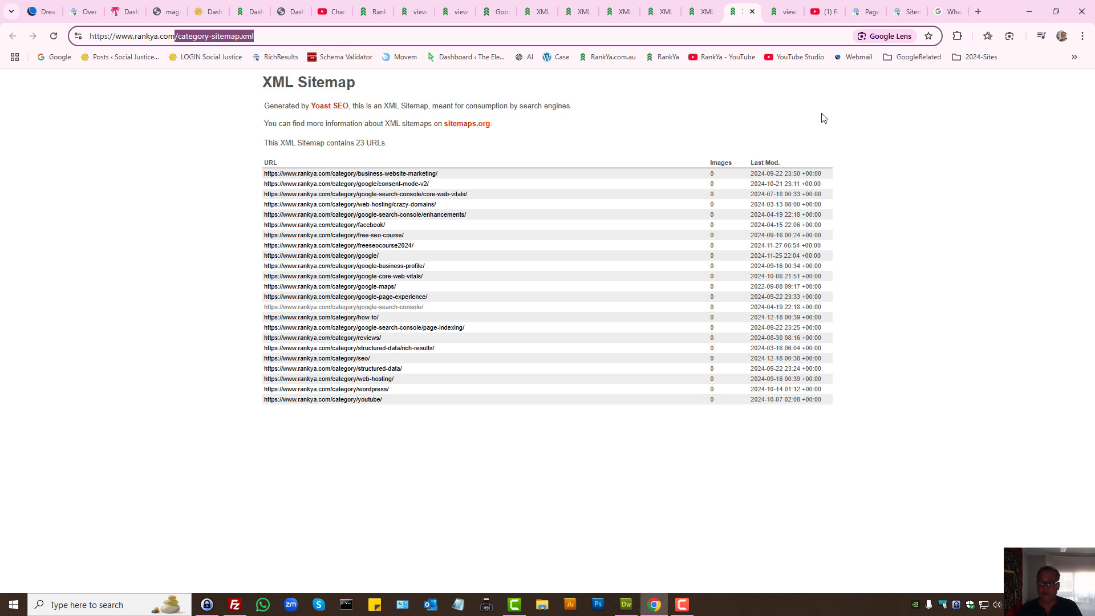
left_click(907, 10)
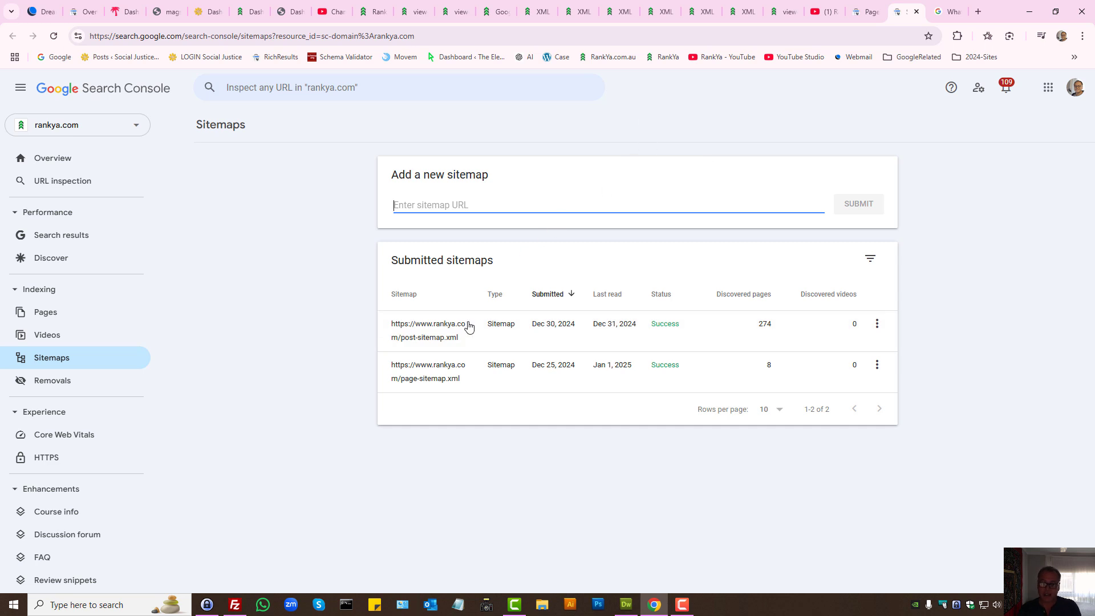
Step: Review the Duplicate without user-selected canonical report heading, checking it against the submitted sitemaps list
left_click(873, 10)
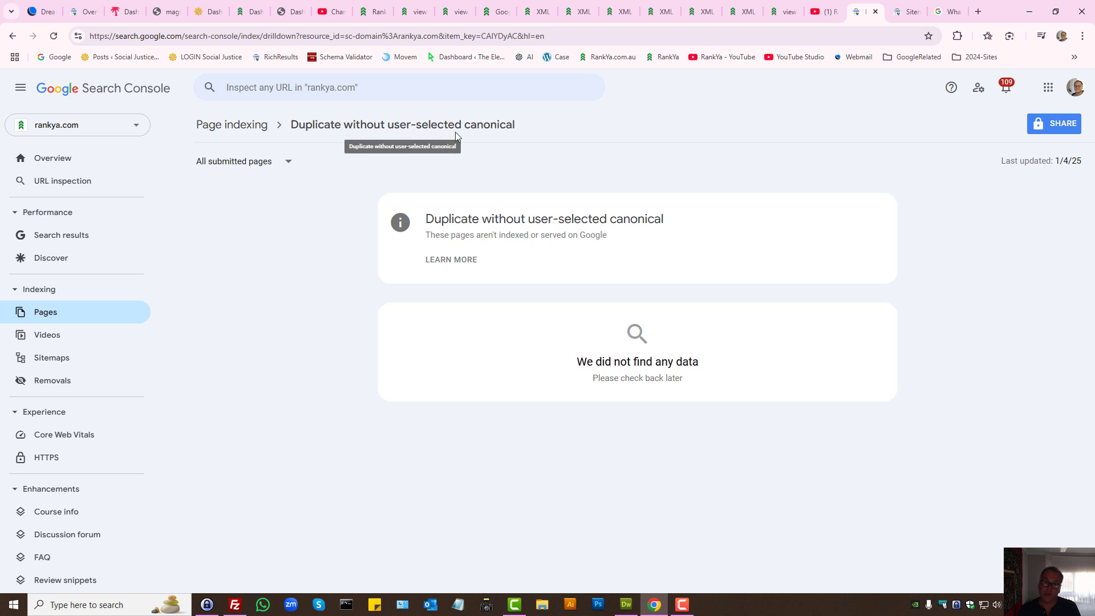
double_click(490, 125)
left_click(569, 146)
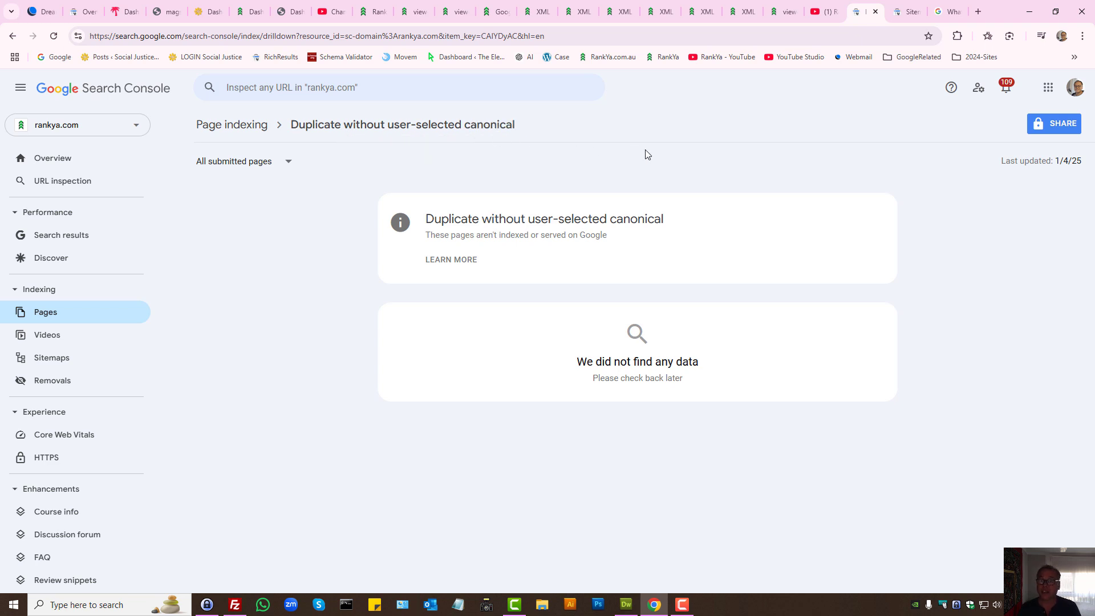
left_click(912, 9)
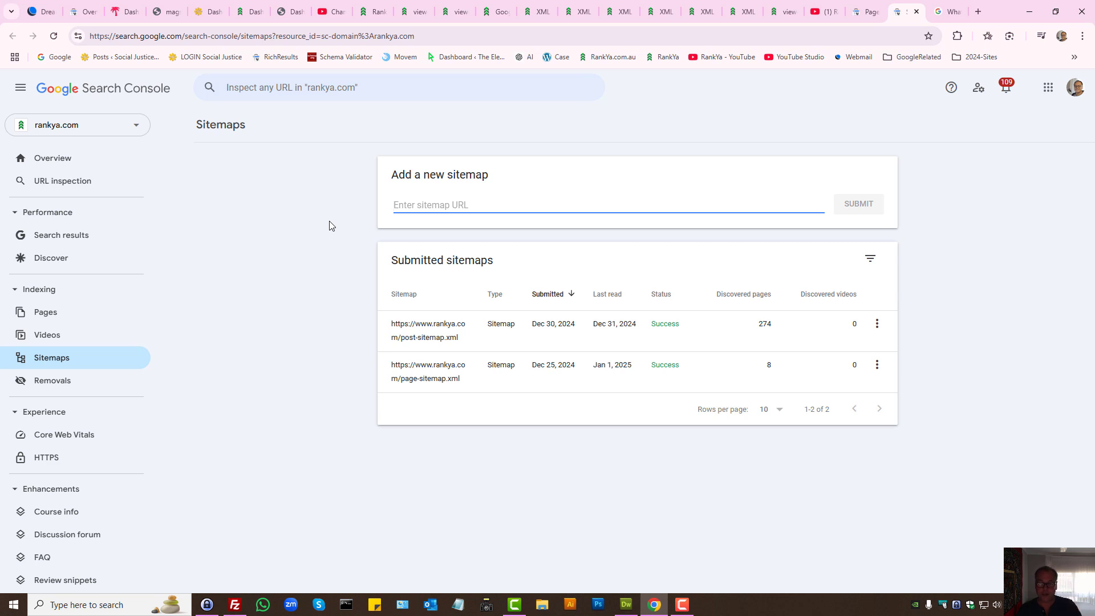
left_click(864, 11)
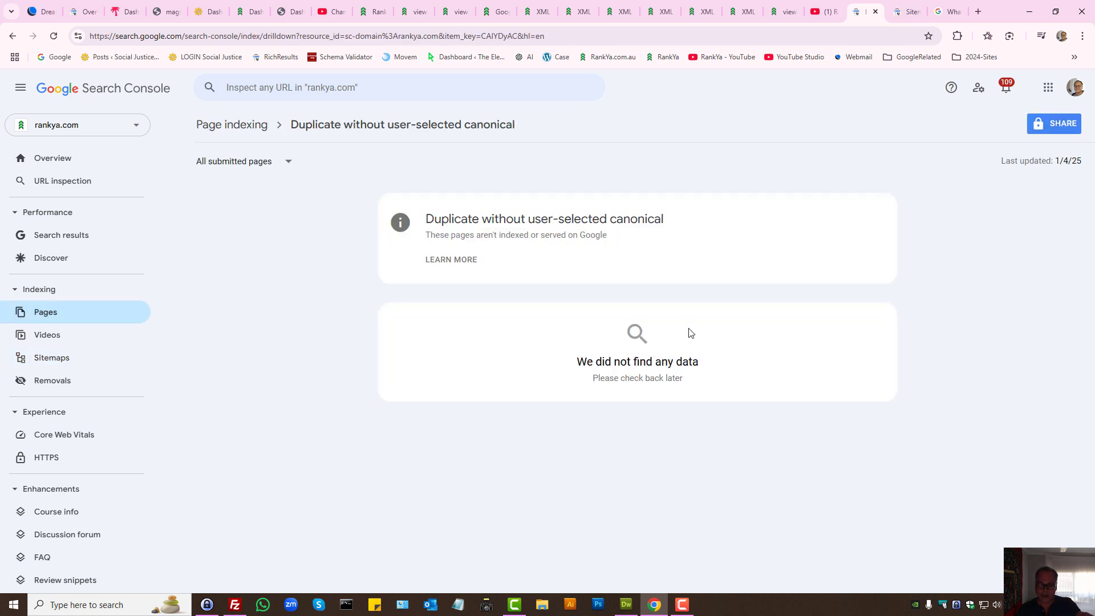
Step: Filter the report to all known pages (1 affected), then submitted pages (none), before viewing the INP source
left_click(250, 163)
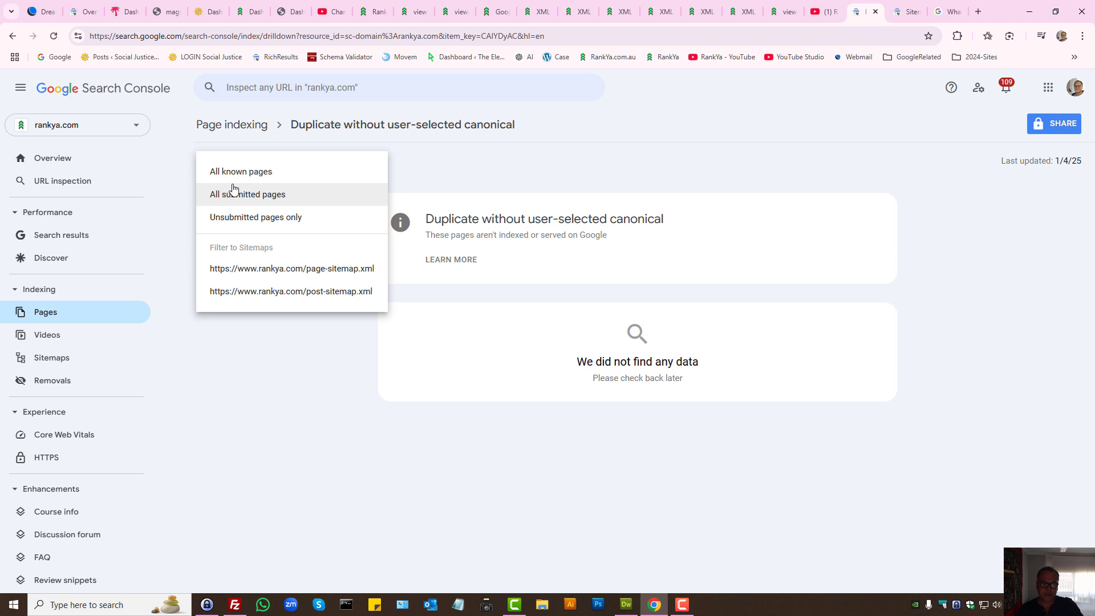
left_click(353, 173)
left_click(275, 163)
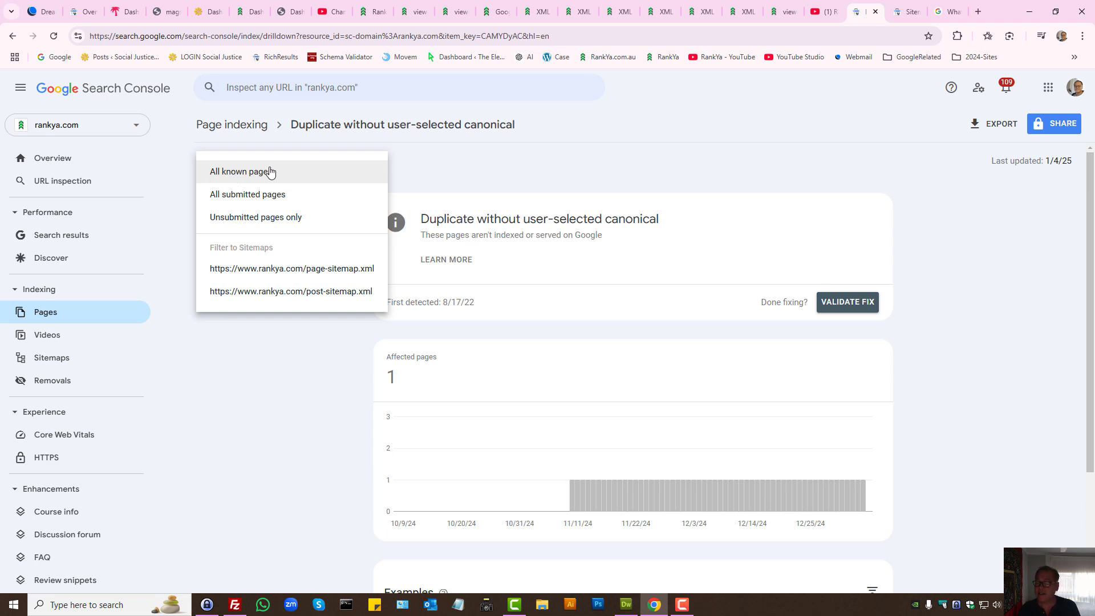
left_click(242, 199)
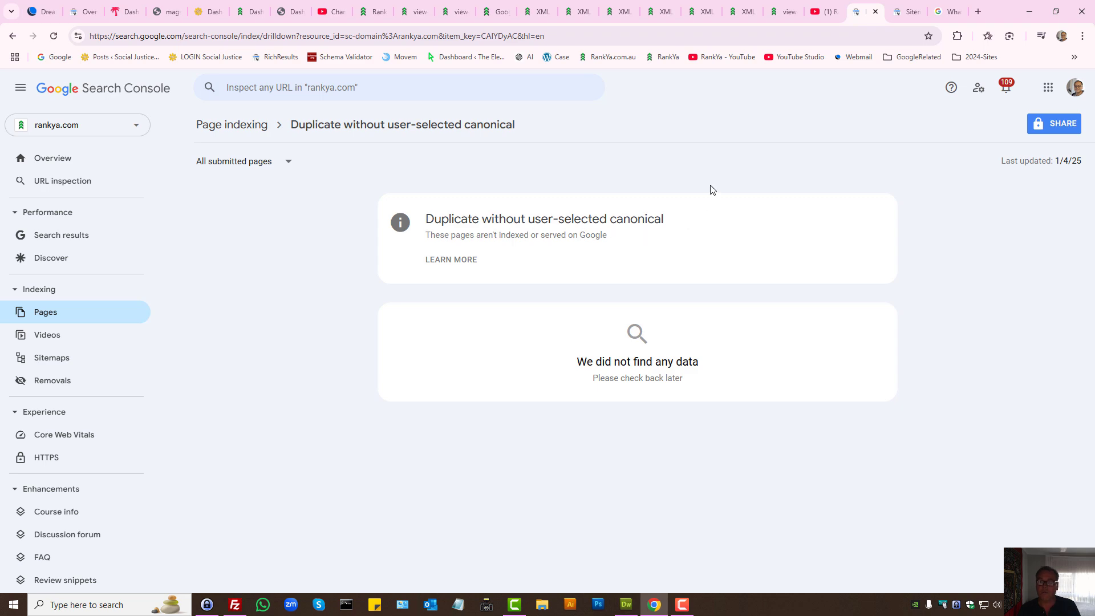
left_click(790, 6)
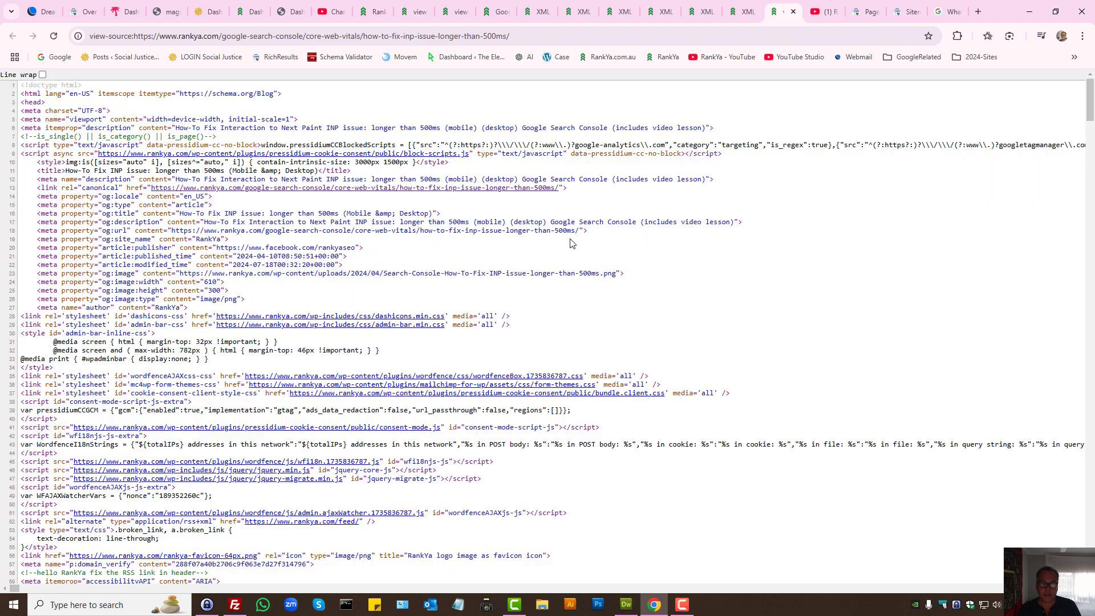
Step: Compare the line 13 canonical link tag with 'selected canonical' in the report heading
triple_click(100, 190)
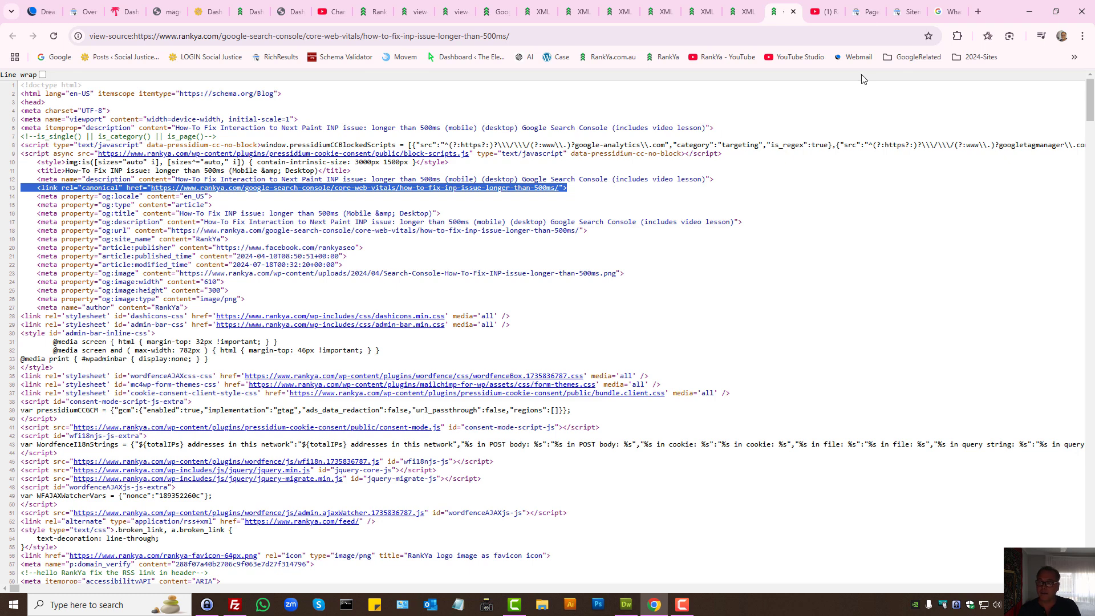
left_click(864, 11)
left_click_drag(561, 219, 679, 230)
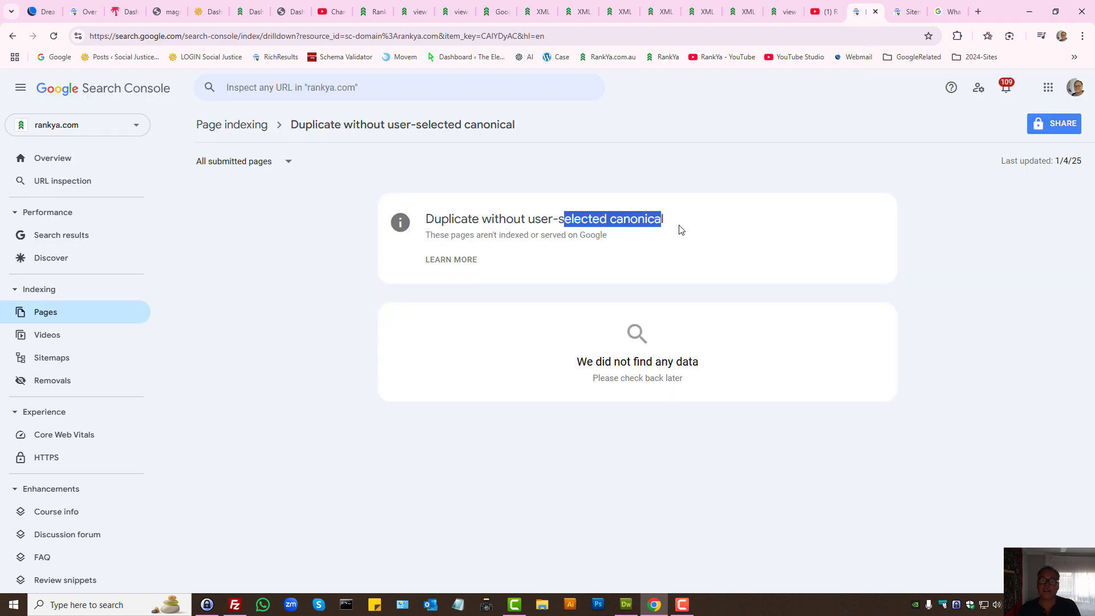
left_click(784, 11)
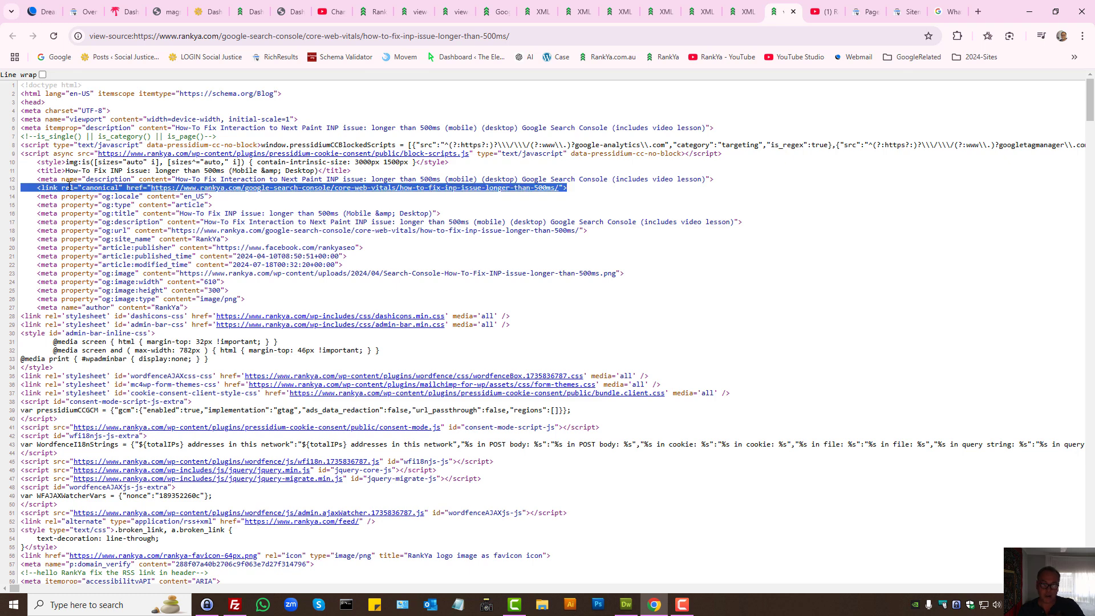
left_click(863, 12)
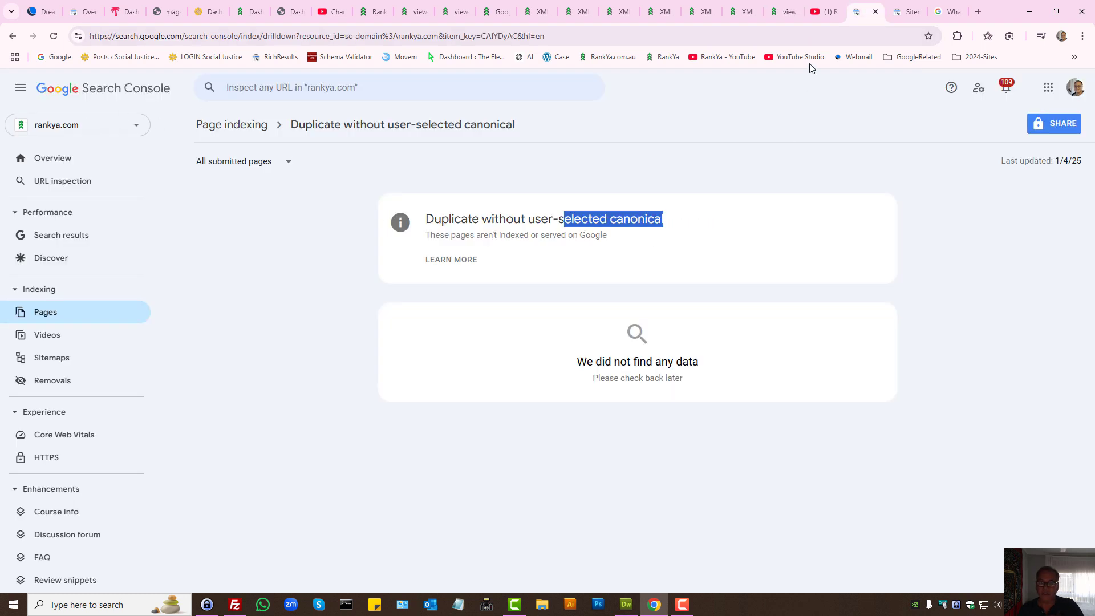
left_click(789, 8)
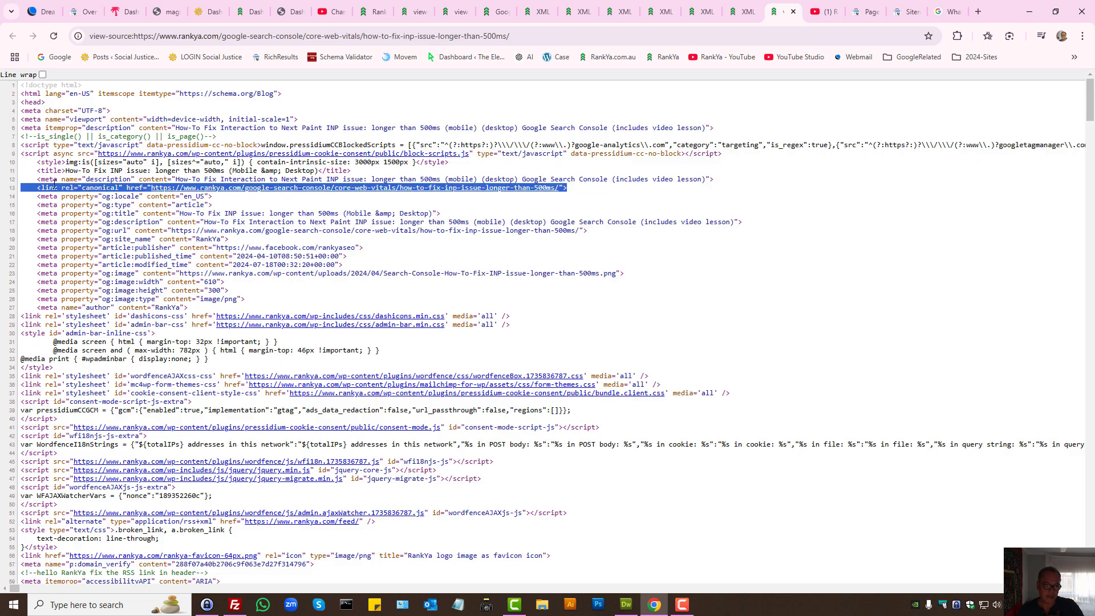
Step: Highlight 'without user-selected canonical' in the heading, recheck the canonical tag, and finish on the report
left_click(699, 269)
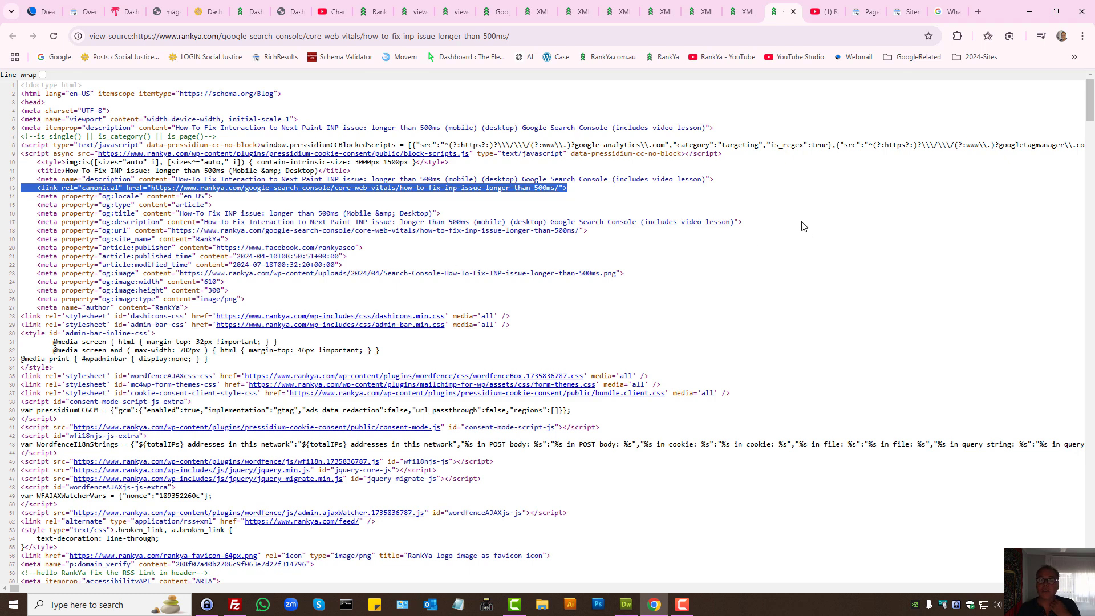
left_click(868, 12)
left_click_drag(493, 219, 716, 222)
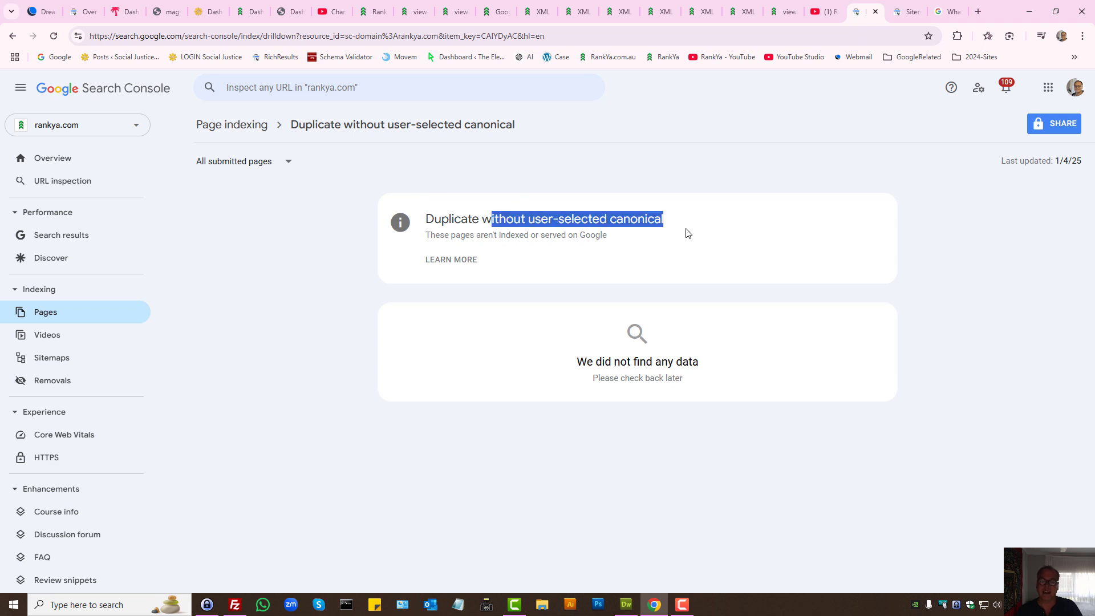
left_click_drag(484, 218, 678, 225)
left_click(783, 11)
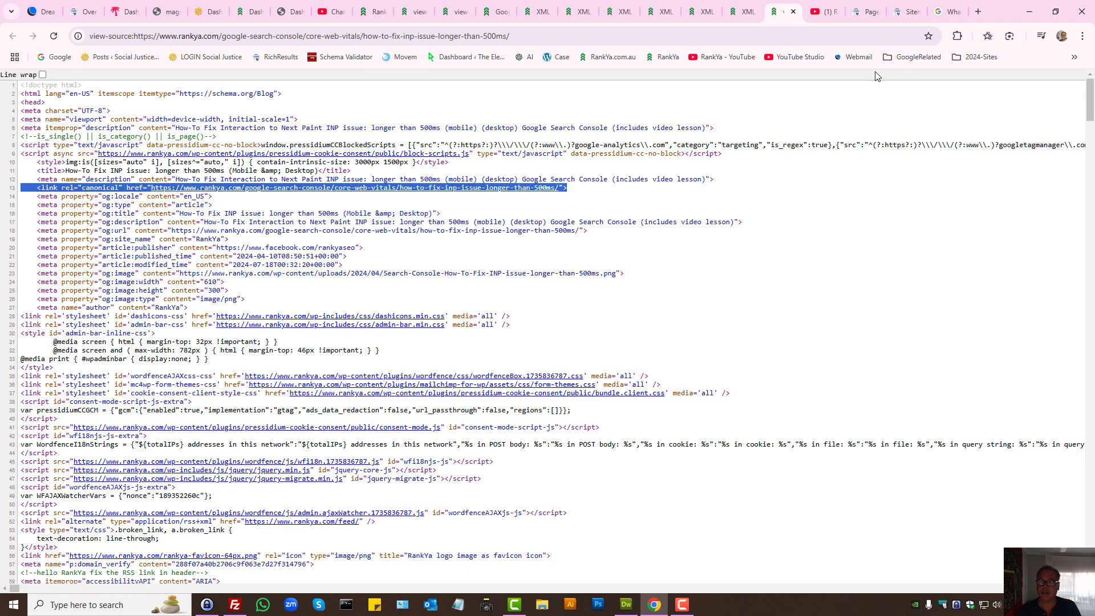
left_click(866, 12)
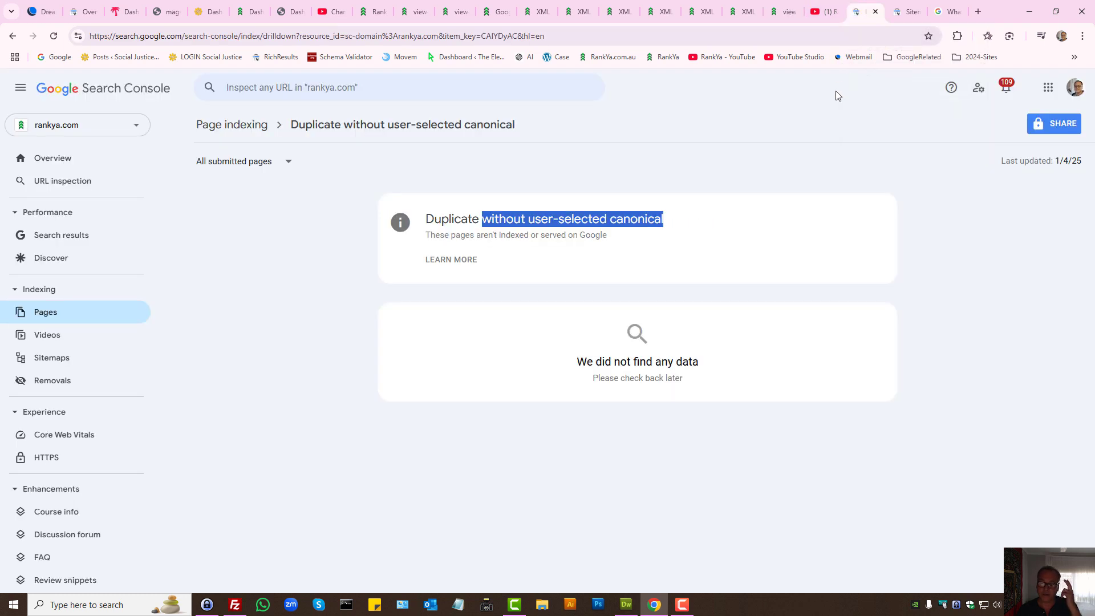